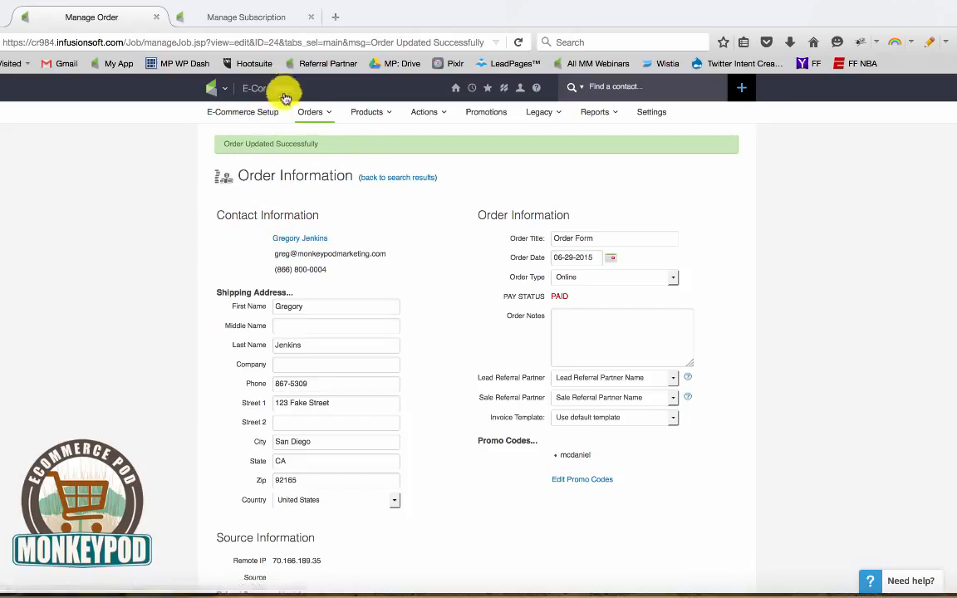
- Examine the order's contact information, order title and available order types
mouse_move(316, 122)
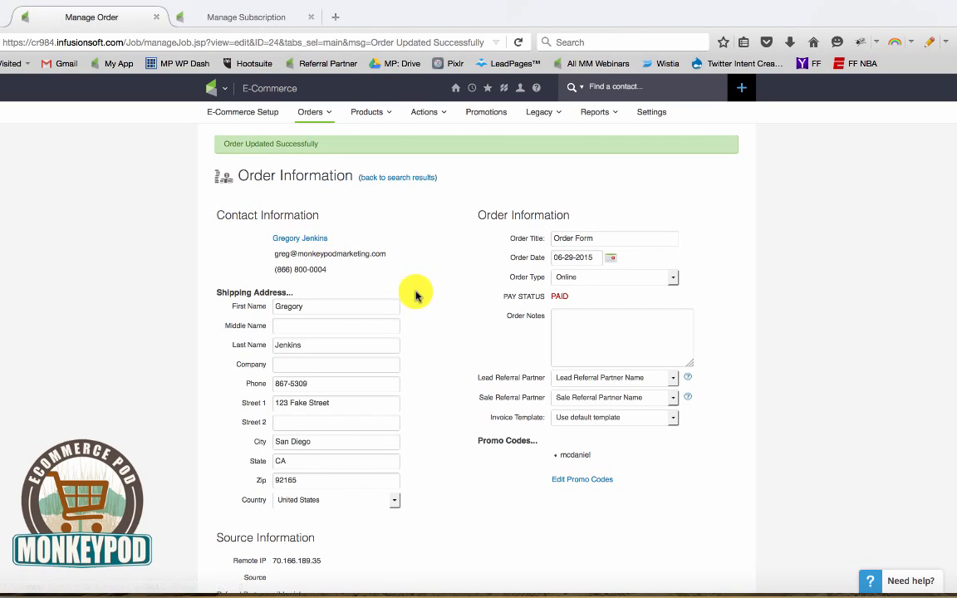
scroll(411, 291, "down", 1)
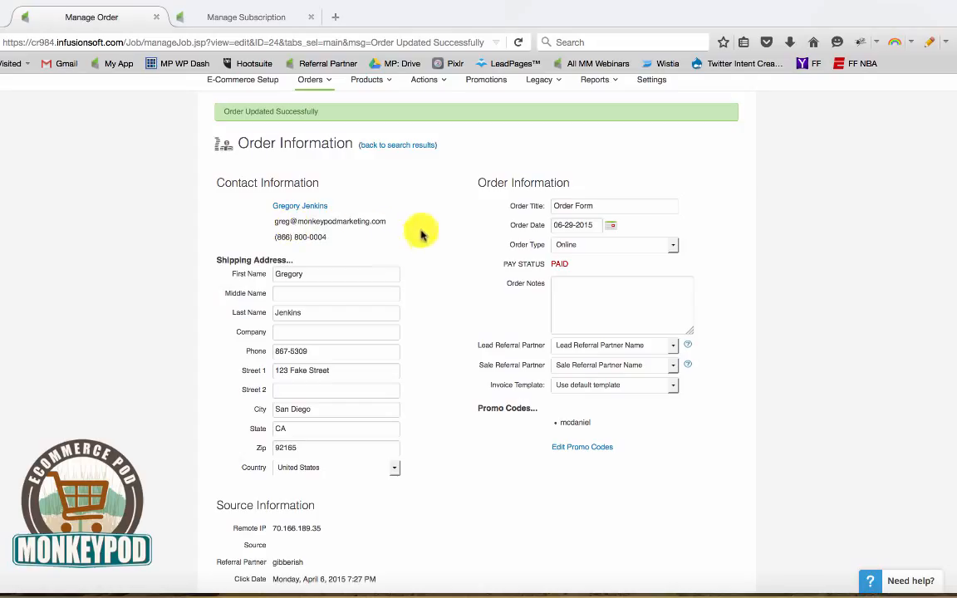
scroll(428, 251, "down", 2)
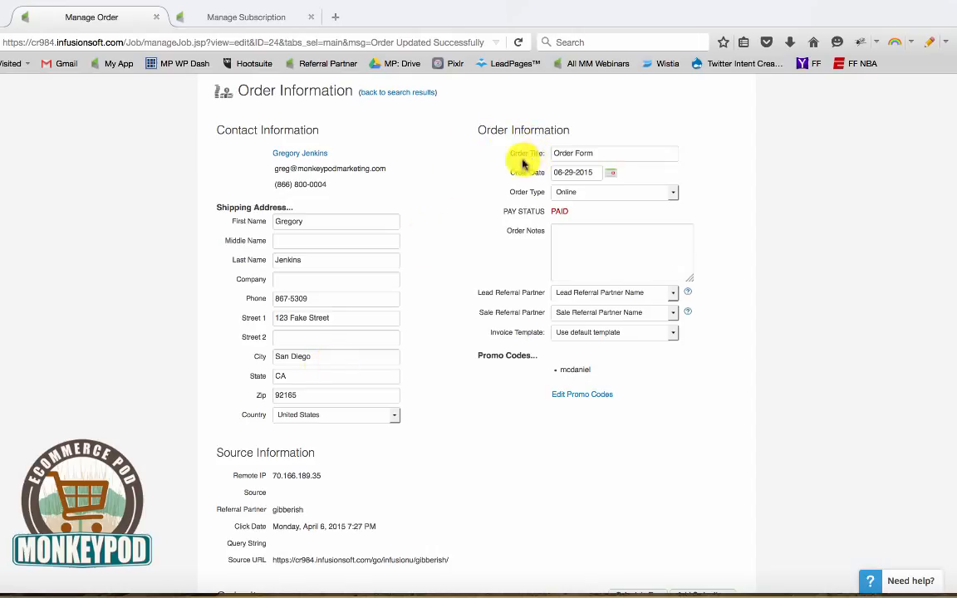
left_click_drag(606, 153, 551, 151)
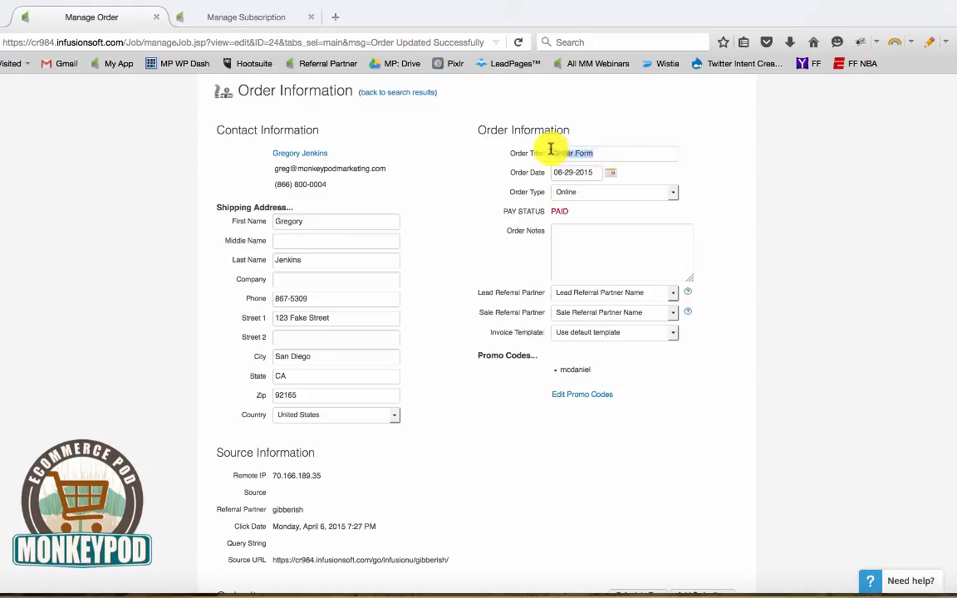
left_click(620, 153)
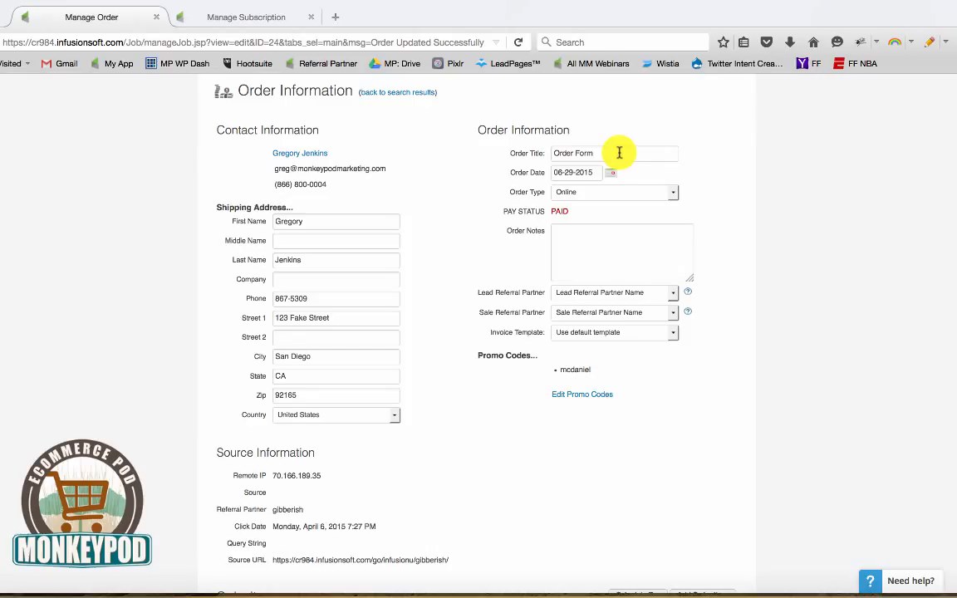
left_click(573, 192)
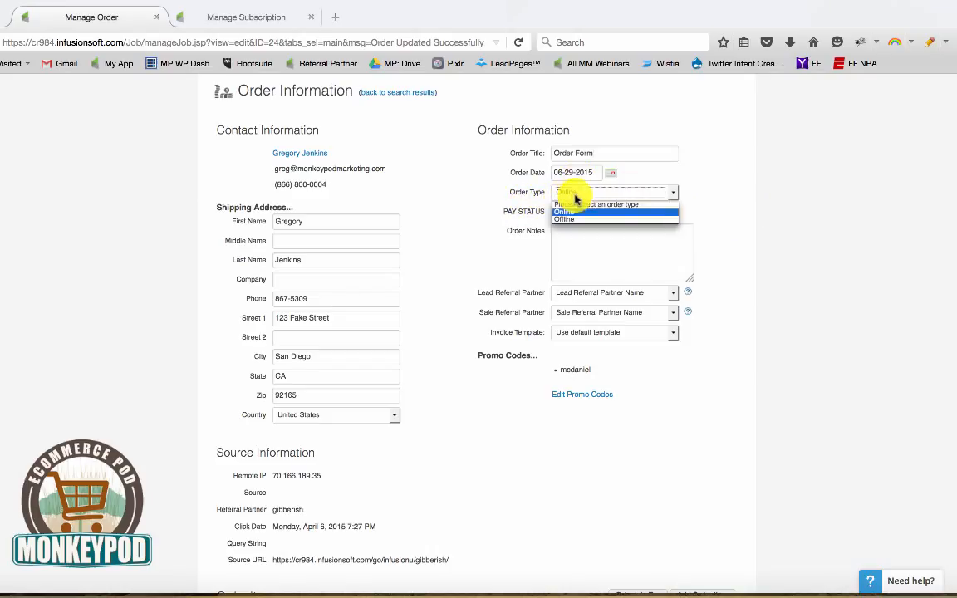
left_click(748, 193)
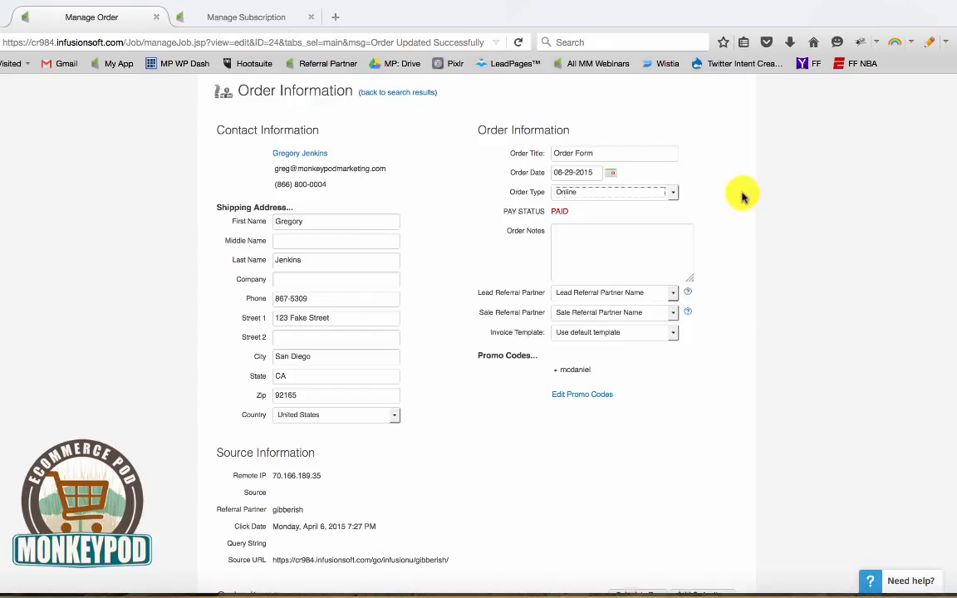
- Examine the order's pay status, notes and referral partner fields, read the Lead Referral Partner help, and locate Referral Partners in the main navigation
scroll(743, 198, "down", 1)
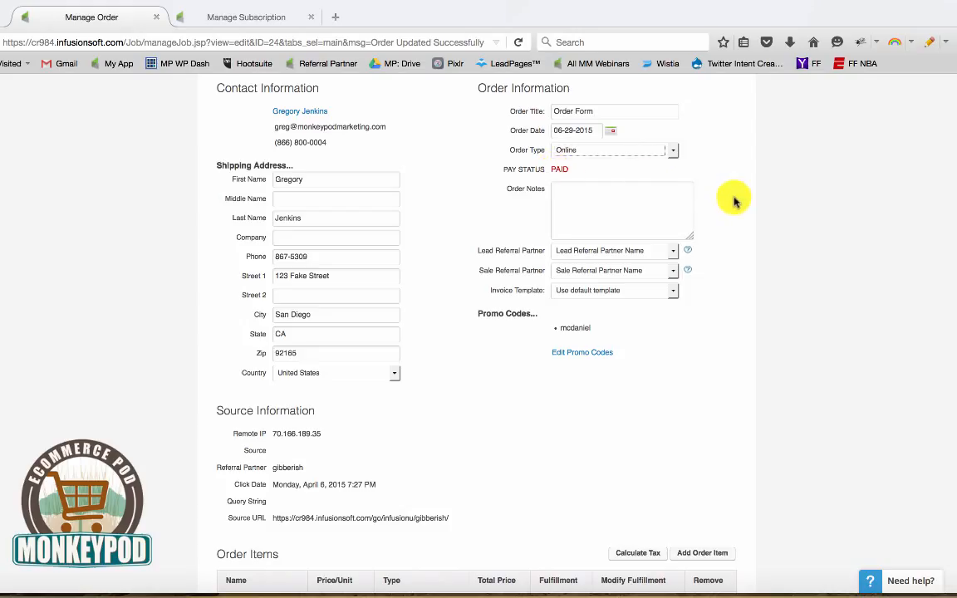
scroll(731, 199, "down", 1)
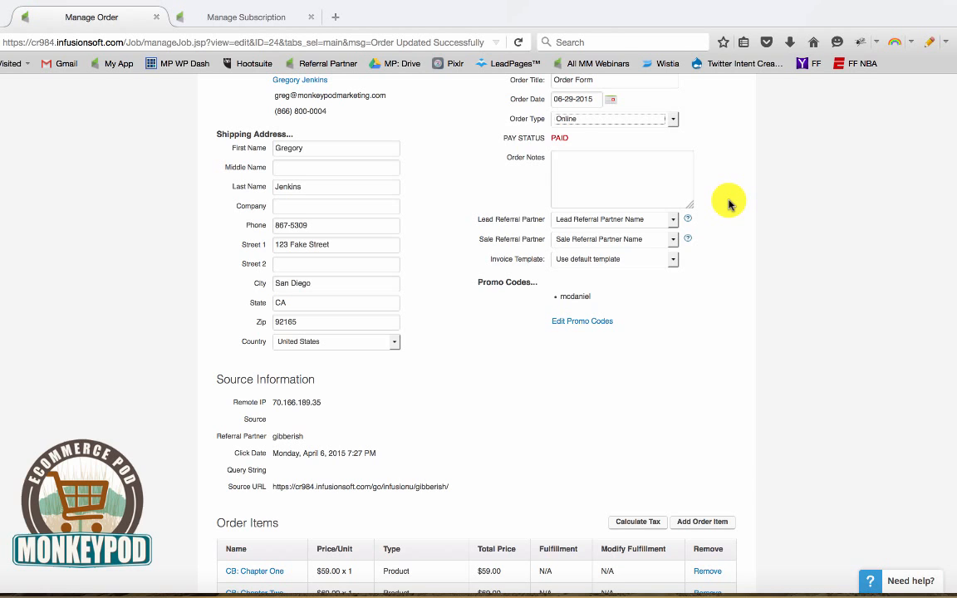
scroll(728, 205, "up", 3)
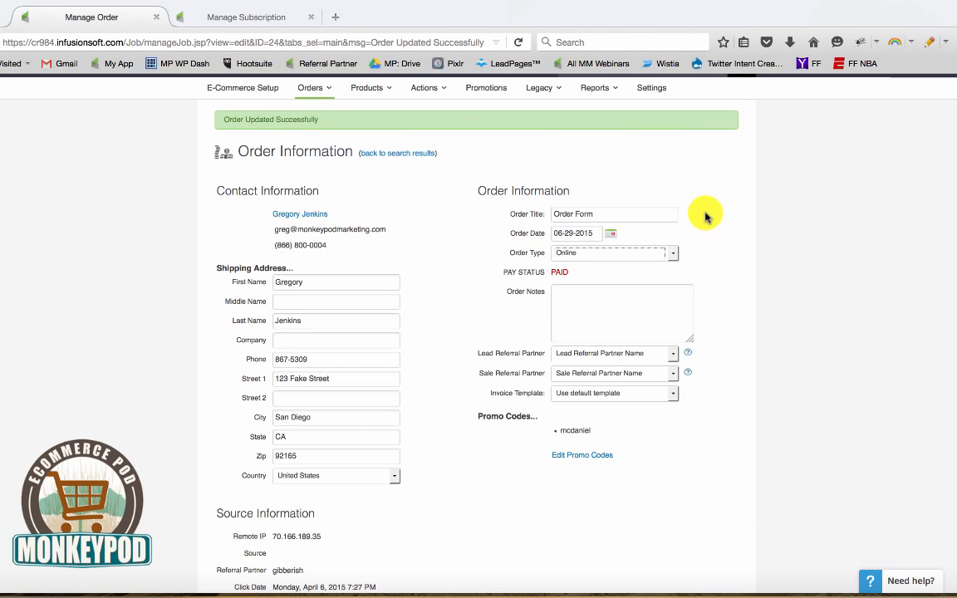
scroll(705, 216, "down", 4)
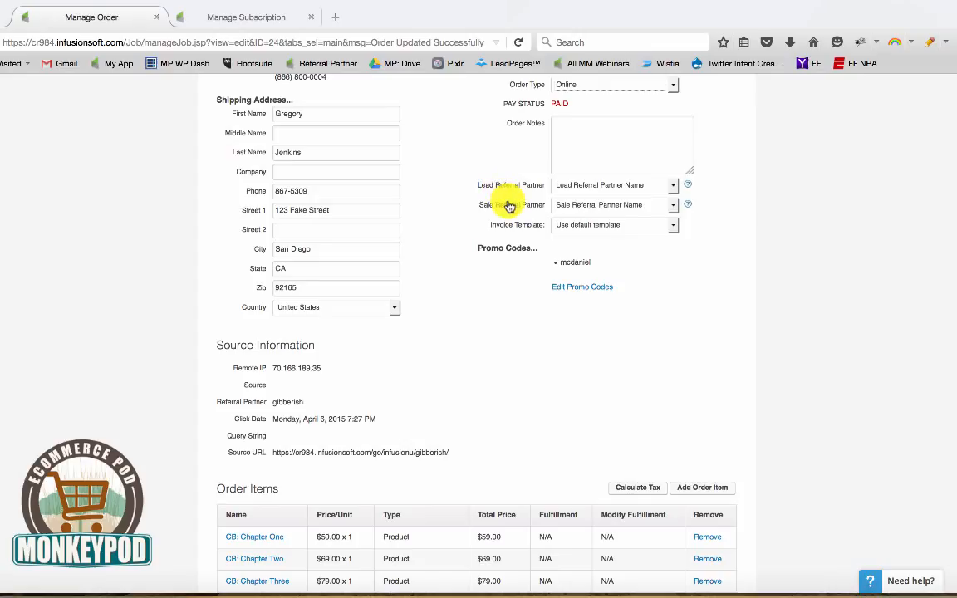
mouse_move(689, 190)
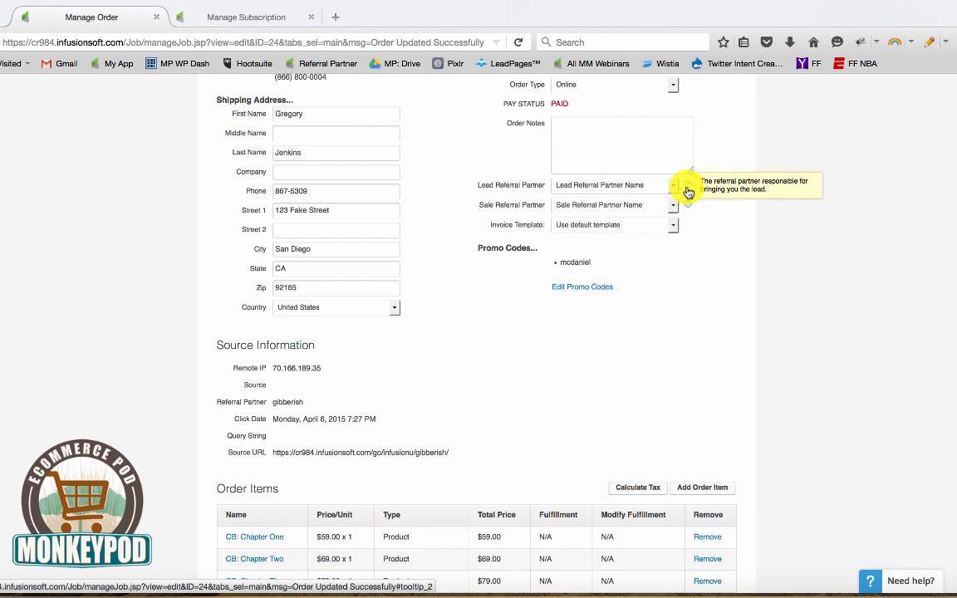
scroll(744, 277, "up", 5)
mouse_move(212, 88)
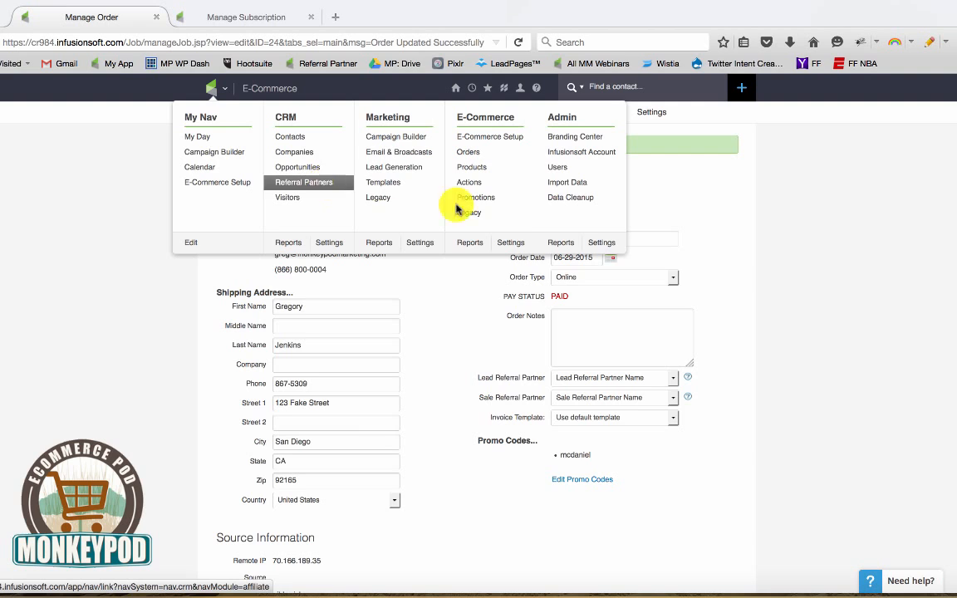
- Examine the invoice templates available for the order and the invoice preview and sending actions below the payment plan
scroll(742, 314, "down", 3)
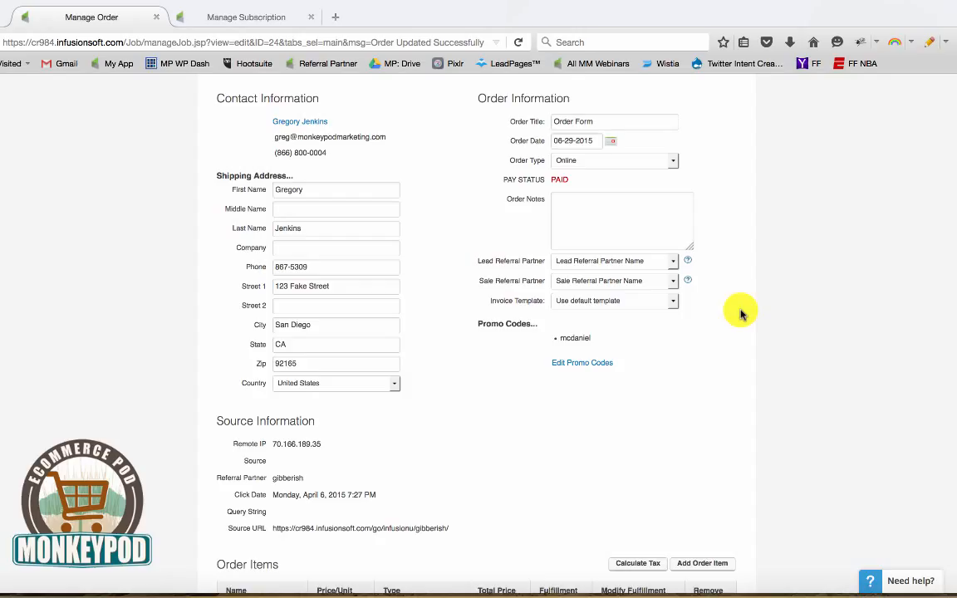
scroll(741, 314, "down", 1)
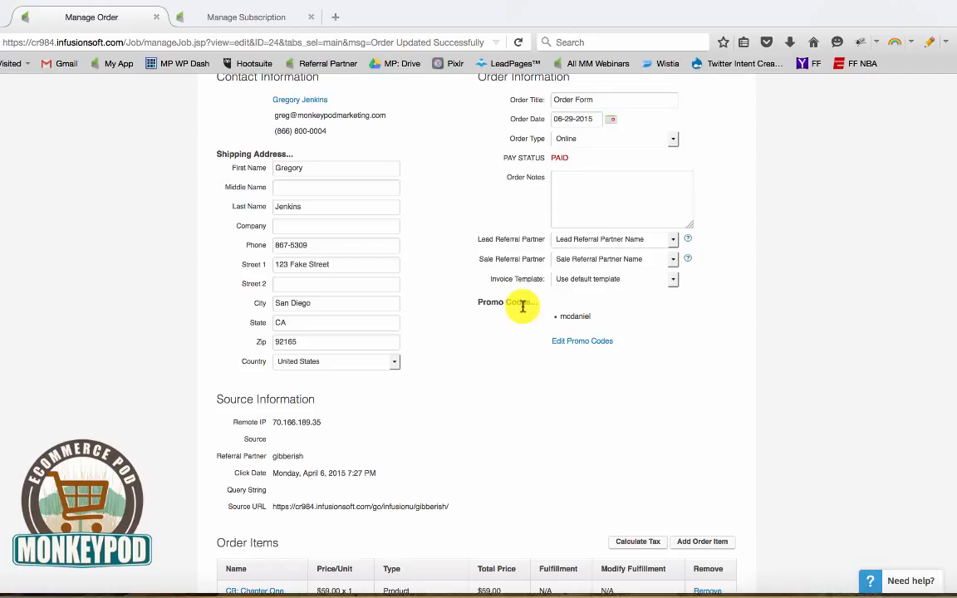
left_click(578, 280)
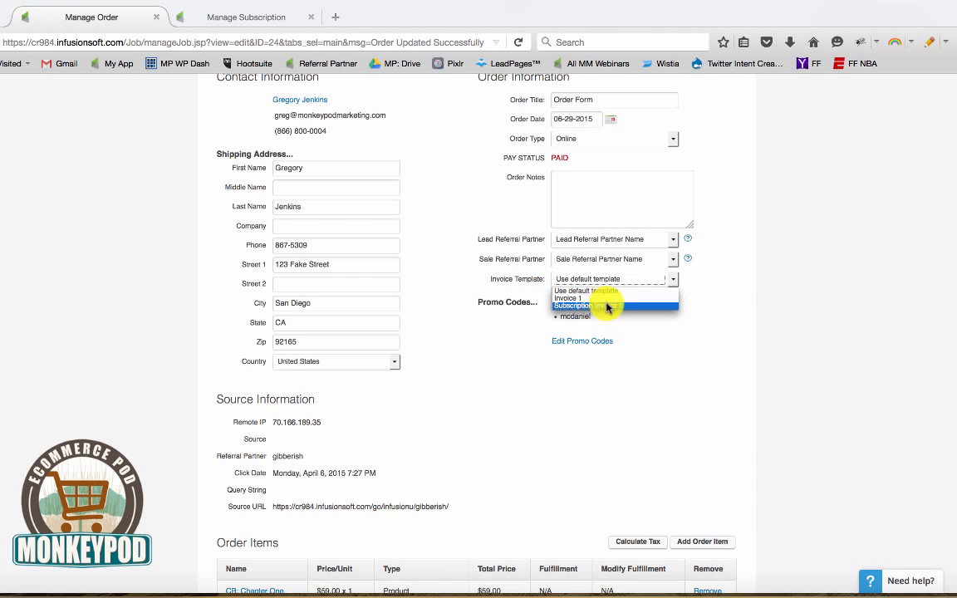
left_click(720, 314)
scroll(720, 315, "down", 10)
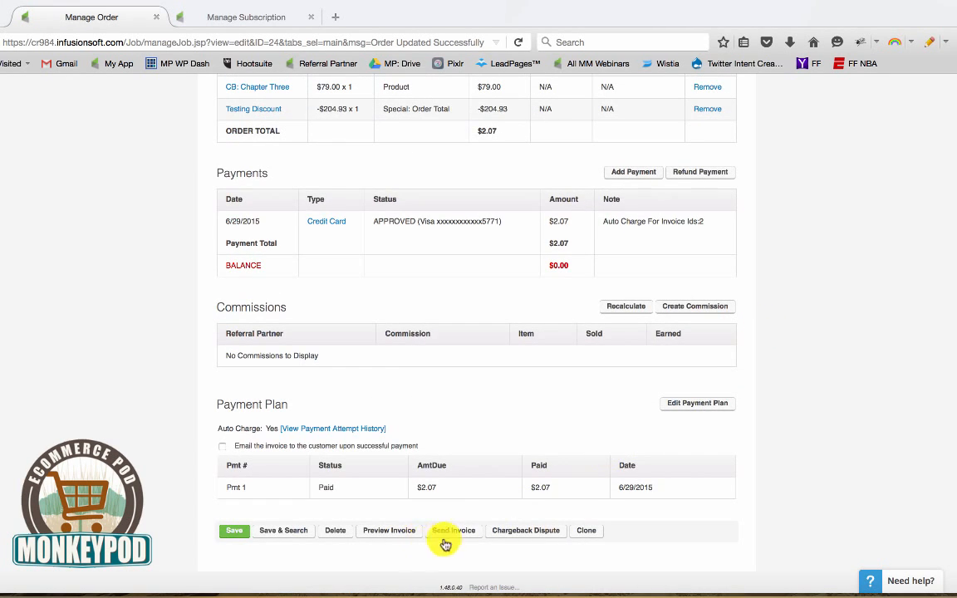
scroll(876, 390, "up", 10)
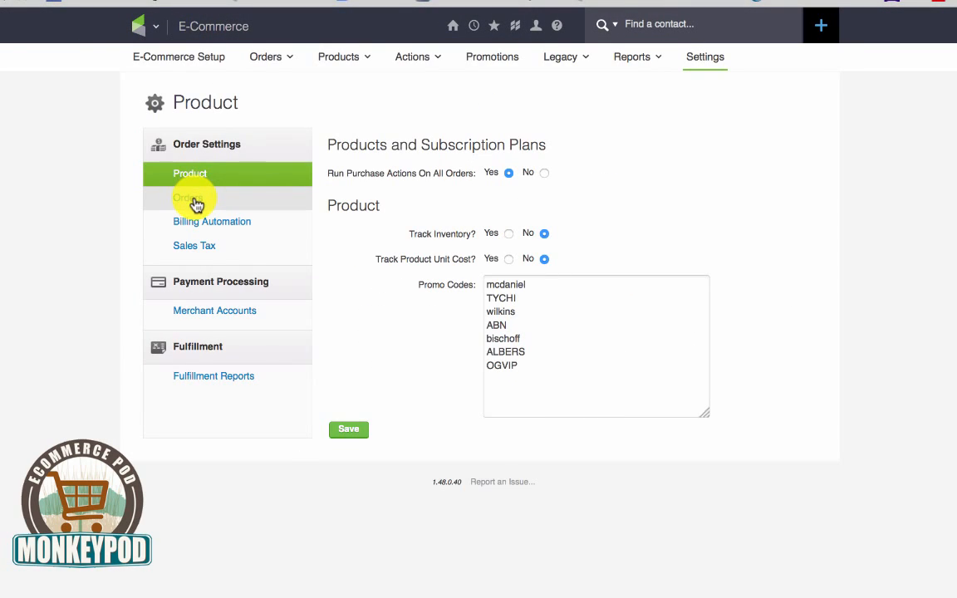
- View the Orders page of the e-commerce settings and examine the promo codes applied to the order
left_click(194, 200)
left_click(617, 241)
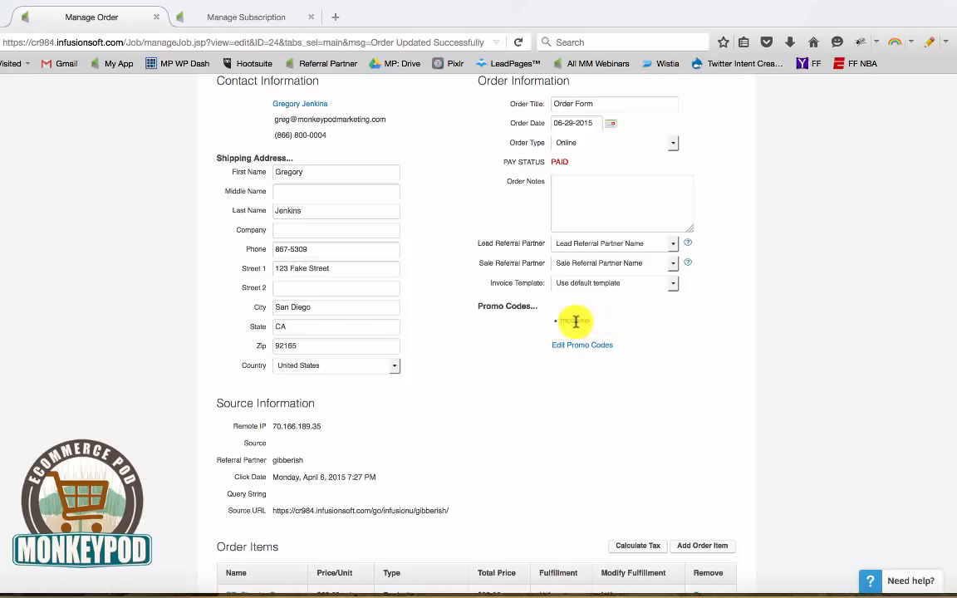
double_click(577, 321)
left_click(635, 336)
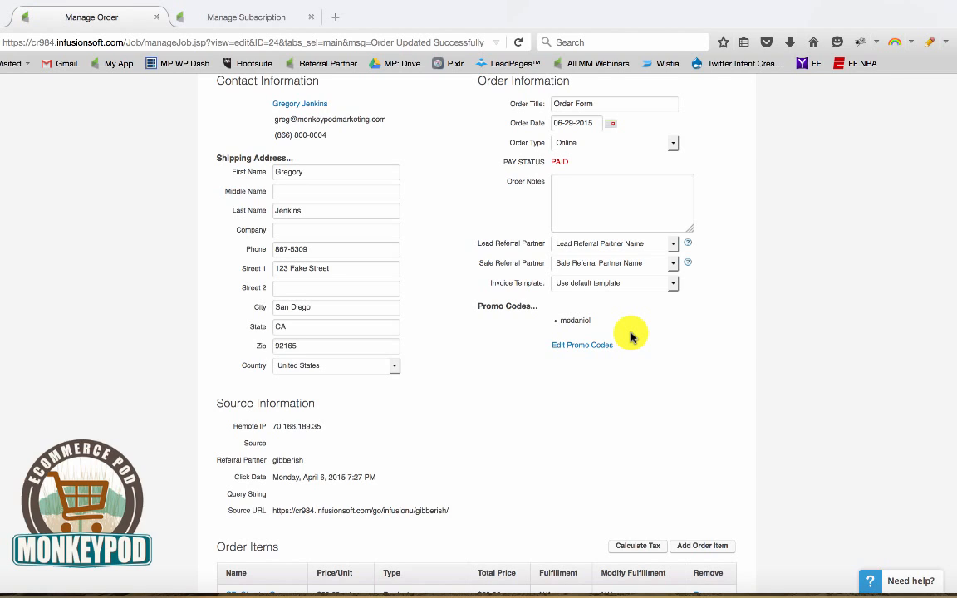
scroll(632, 337, "up", 2)
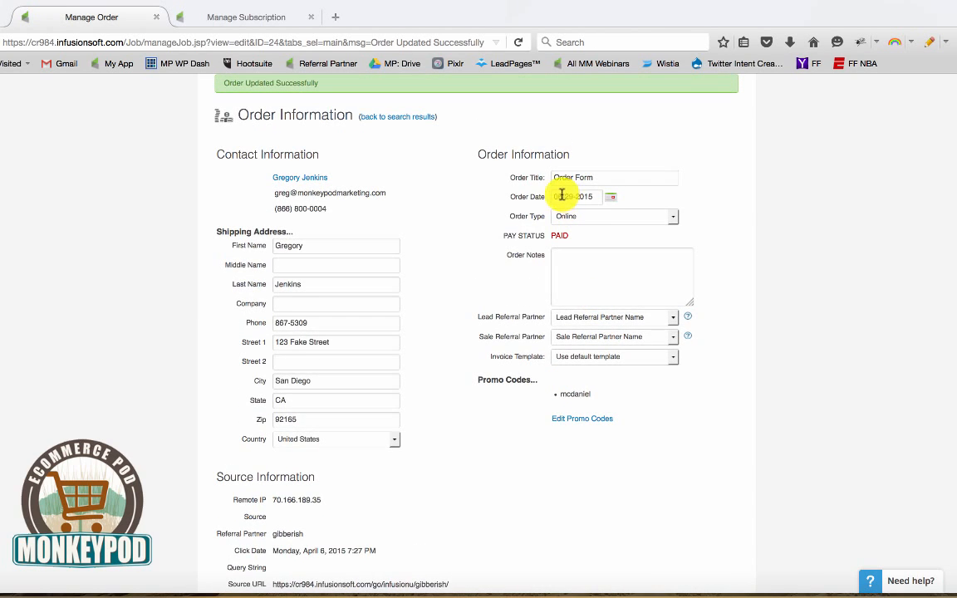
- Examine the order's Source Information, including the remote IP, referral partner, click date and source URL
scroll(760, 424, "down", 3)
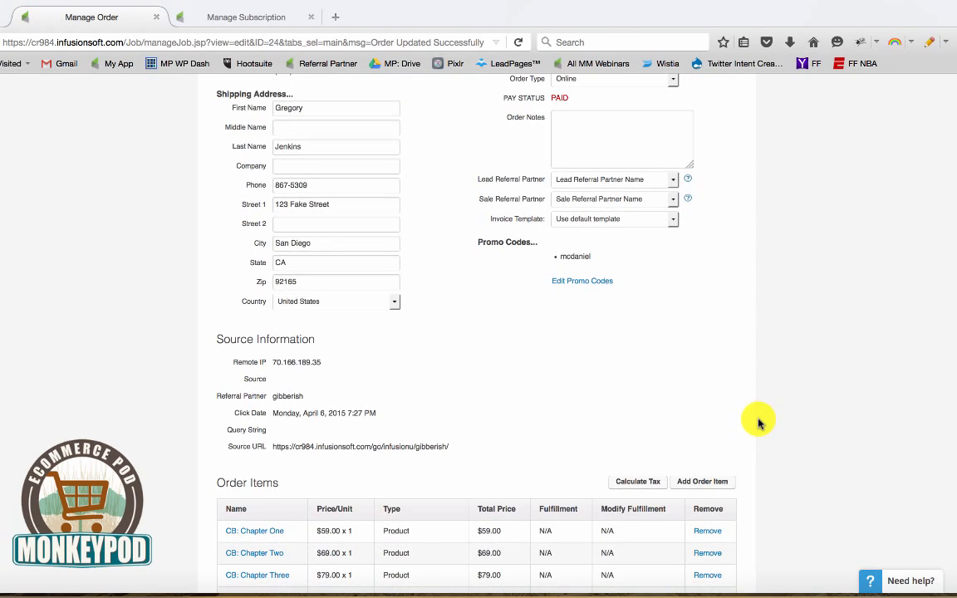
scroll(755, 419, "down", 3)
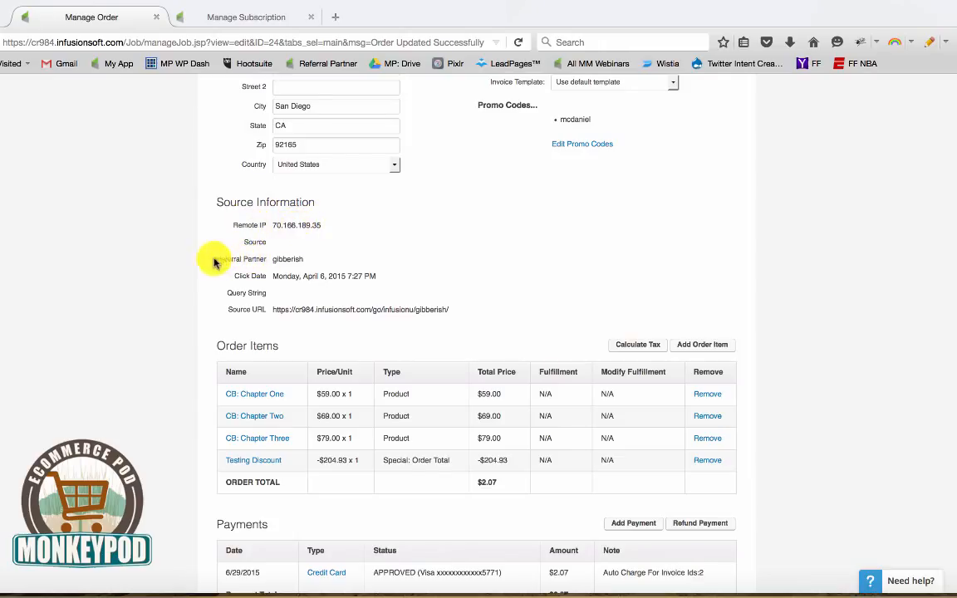
left_click_drag(216, 261, 310, 265)
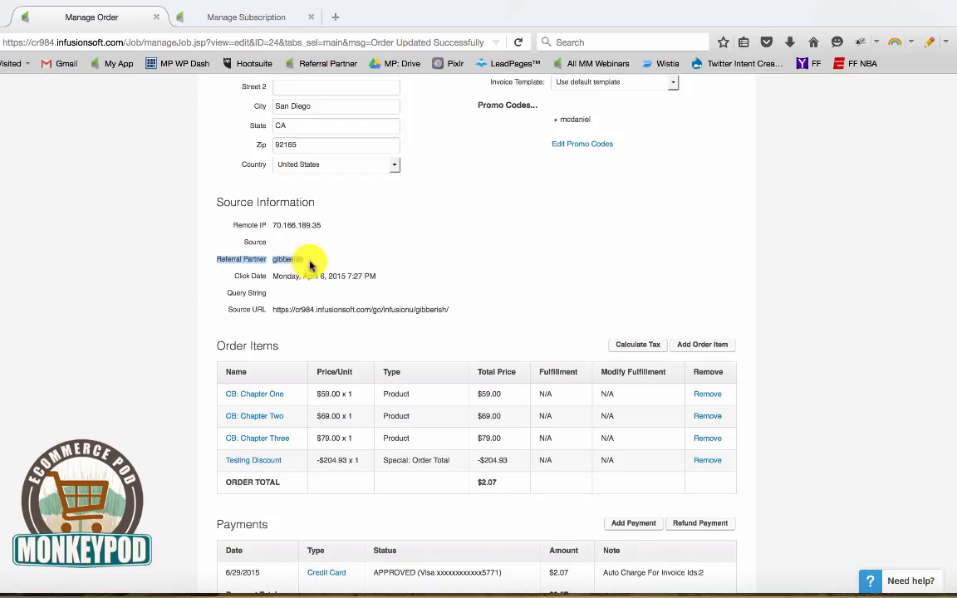
left_click(310, 265)
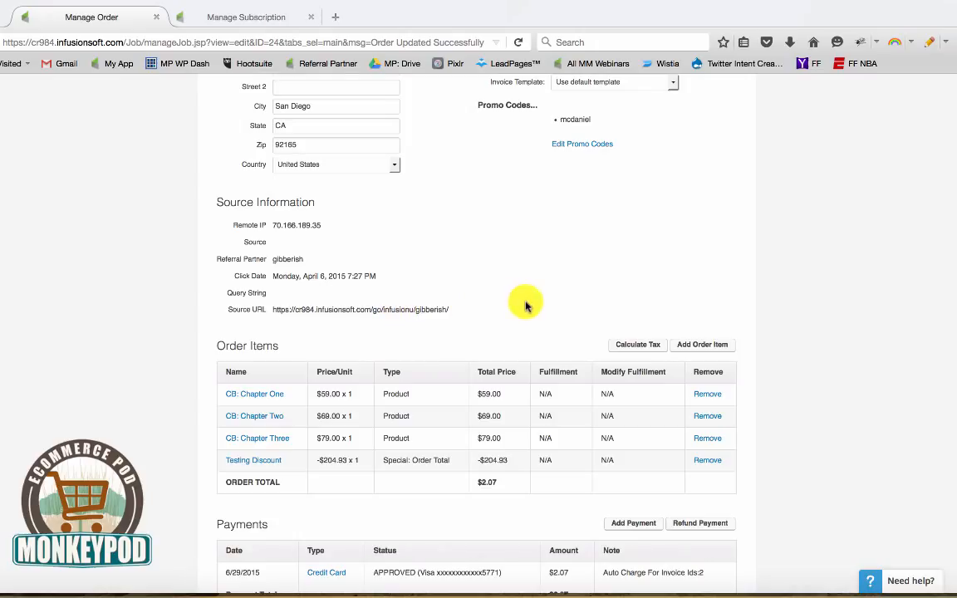
left_click_drag(493, 319, 220, 231)
left_click(214, 224)
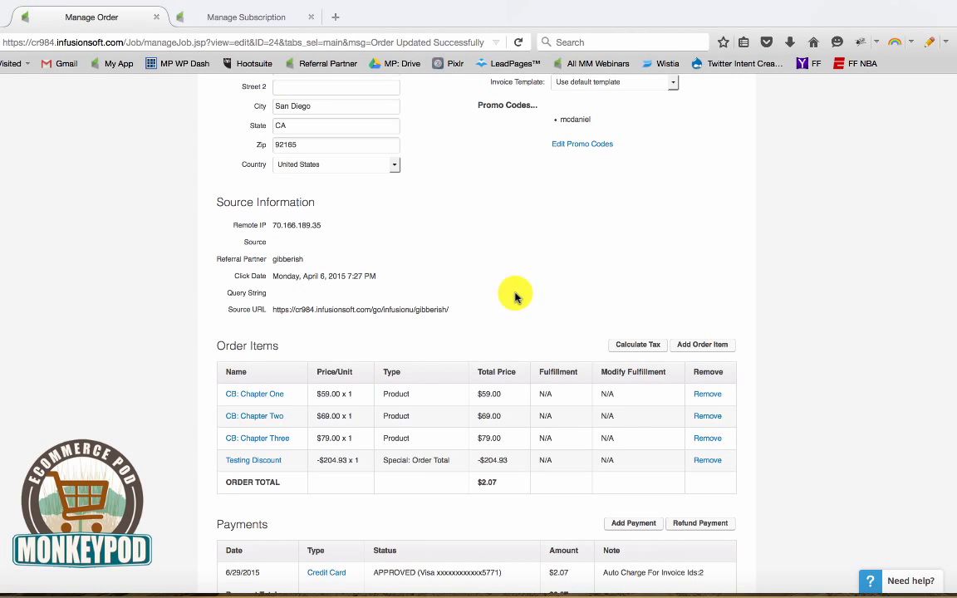
- Examine the Order Items table, including the three product chapters, the Testing Discount line and the order total
scroll(515, 299, "down", 6)
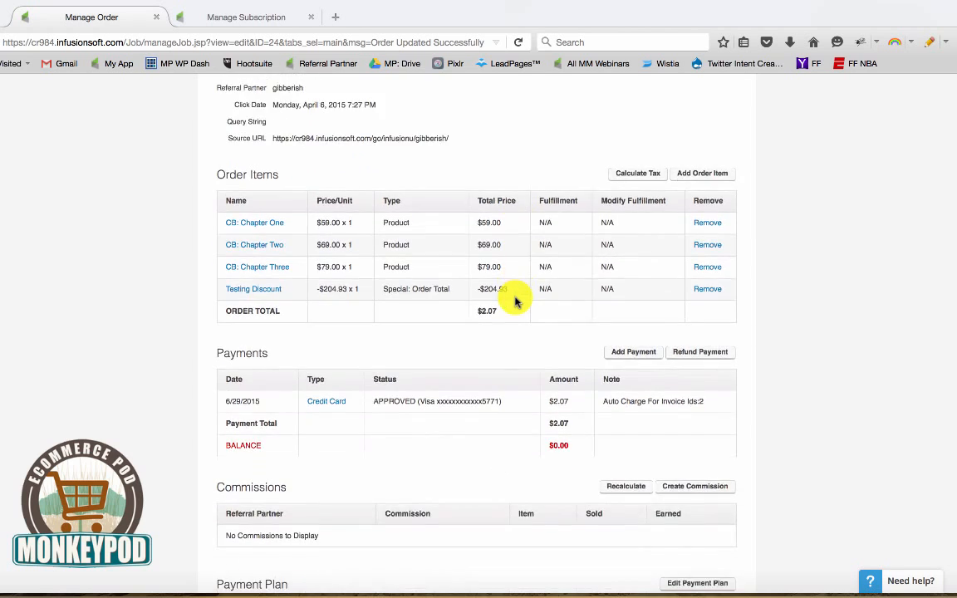
scroll(519, 305, "up", 1)
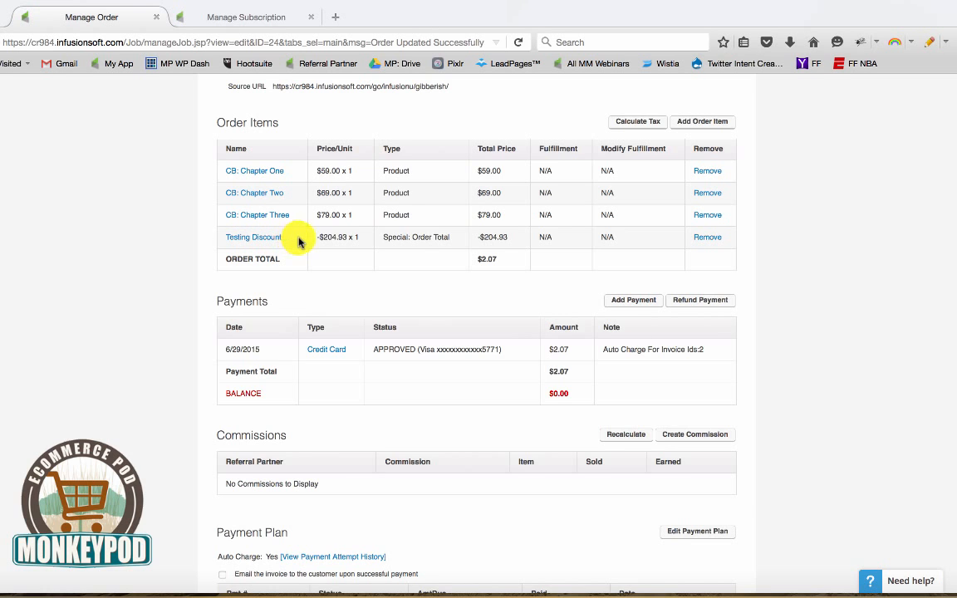
scroll(448, 241, "up", 4)
scroll(534, 213, "down", 4)
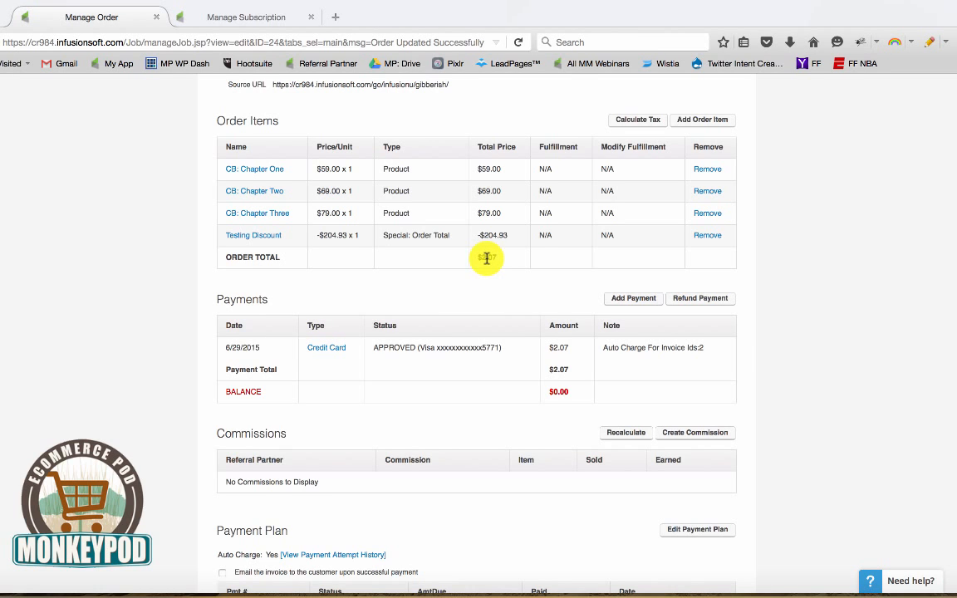
scroll(497, 266, "down", 1)
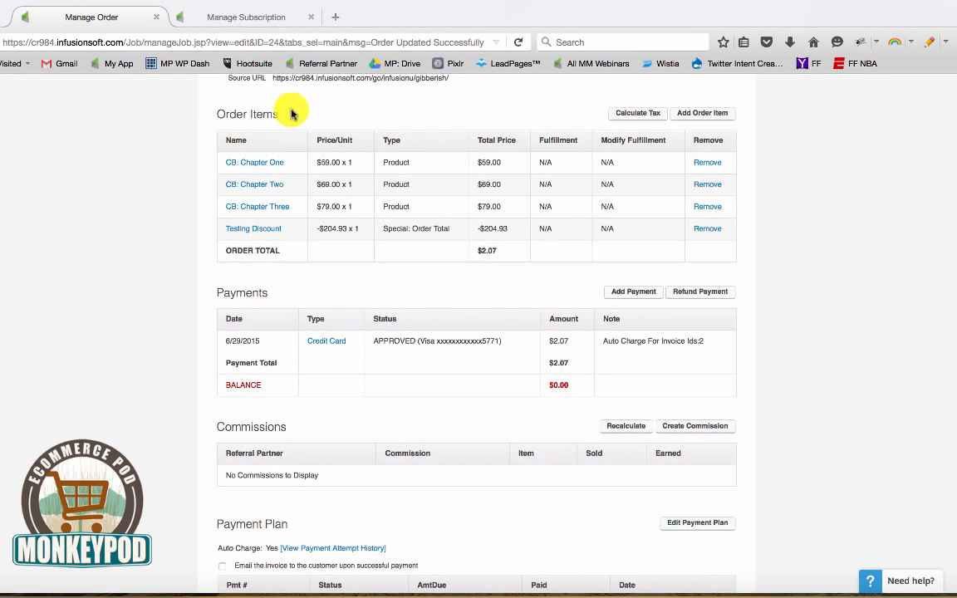
- Examine the order's Payments section, including the note on the credit card payment, and the Commissions section
left_click_drag(207, 298, 266, 303)
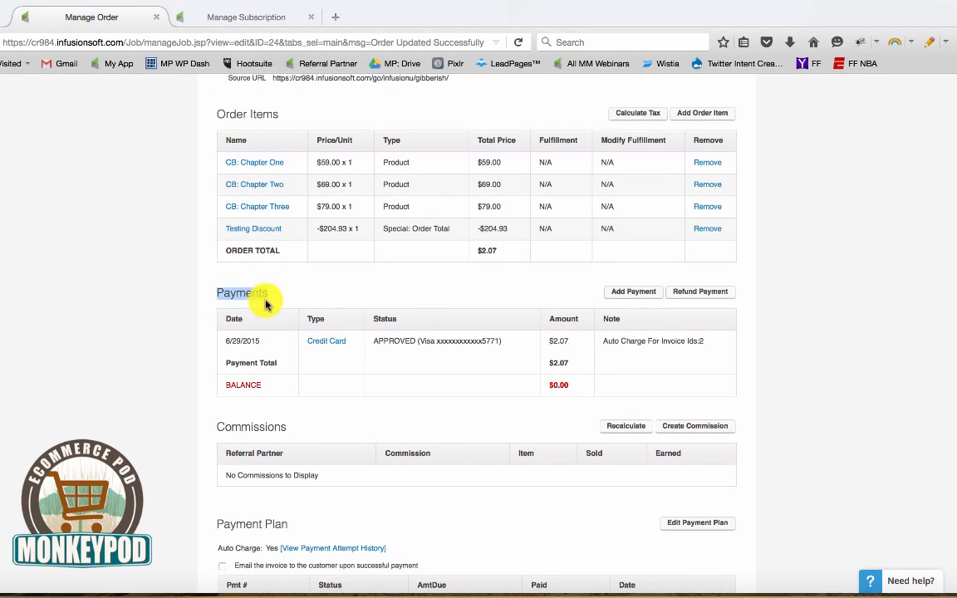
left_click(295, 304)
scroll(309, 307, "down", 2)
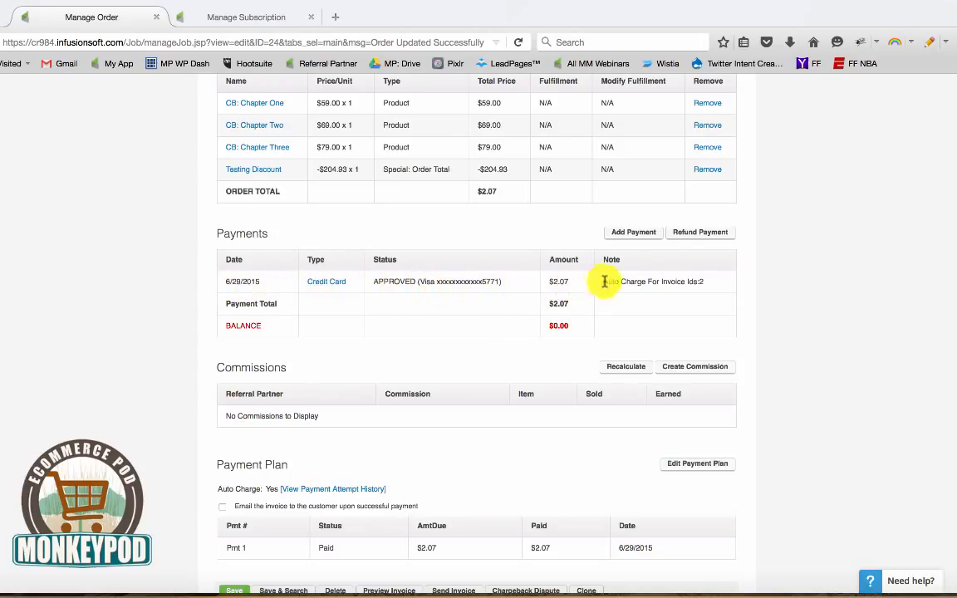
left_click_drag(604, 282, 708, 290)
left_click(712, 292)
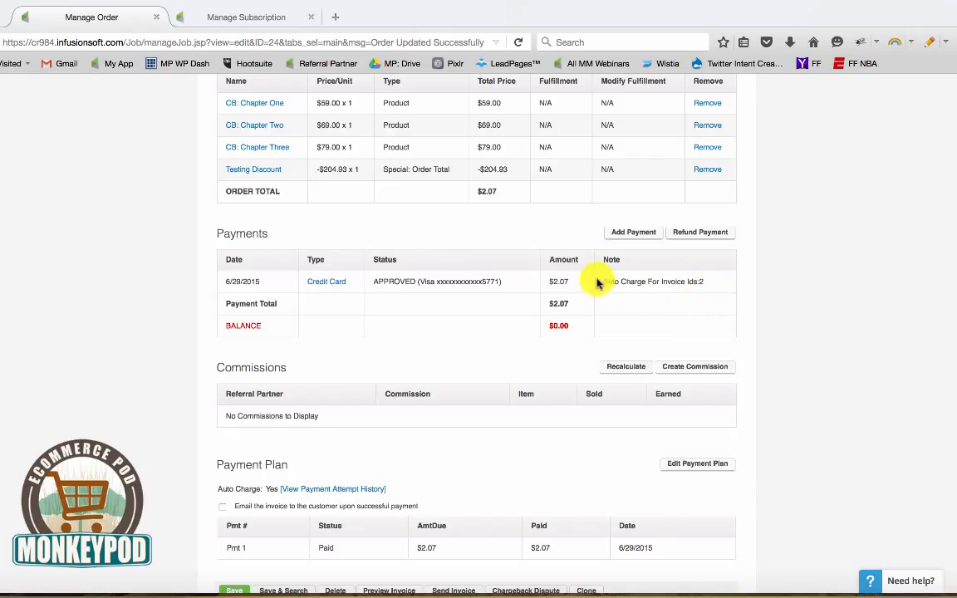
left_click_drag(595, 282, 711, 282)
left_click(726, 286)
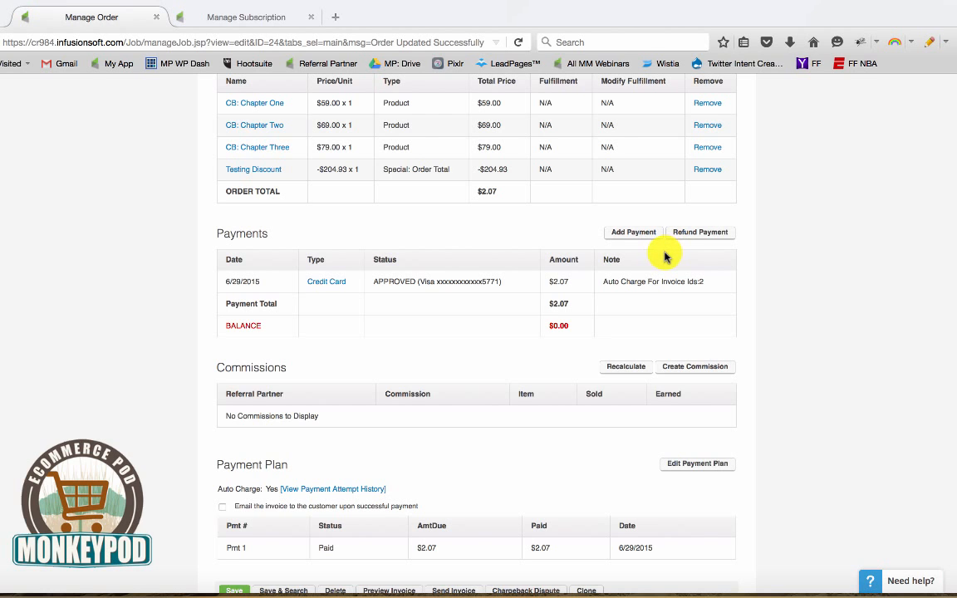
scroll(649, 264, "down", 1)
scroll(649, 264, "down", 1)
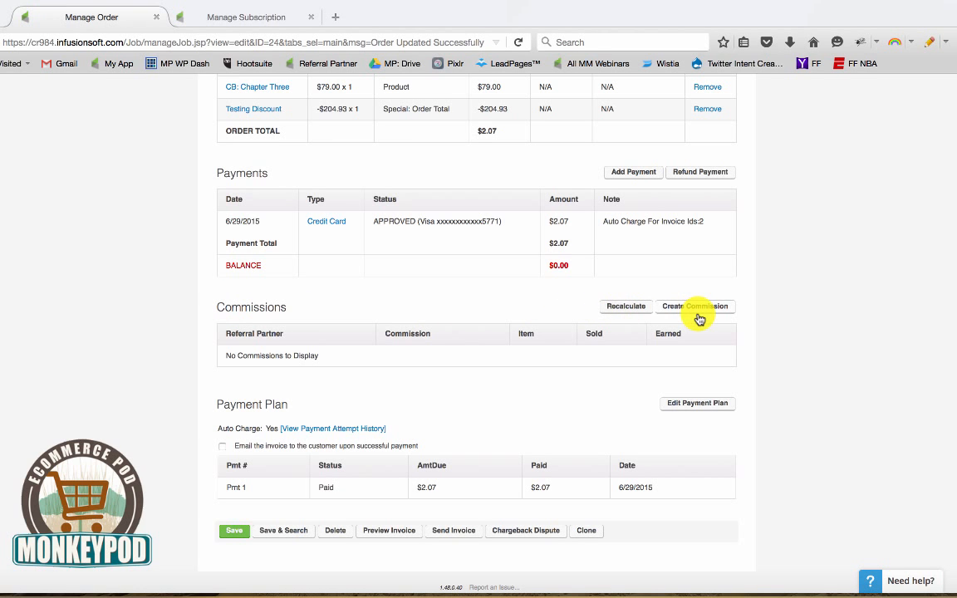
- Compare the Sale Referral Partner field in the order information with the Commissions section and its recalculation option
scroll(703, 316, "up", 15)
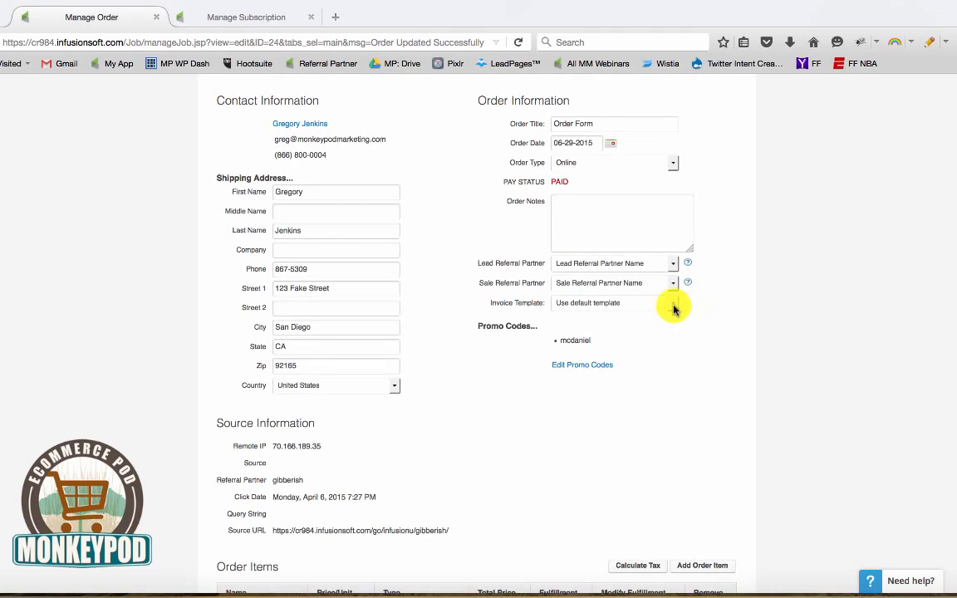
left_click(605, 282)
left_click(731, 303)
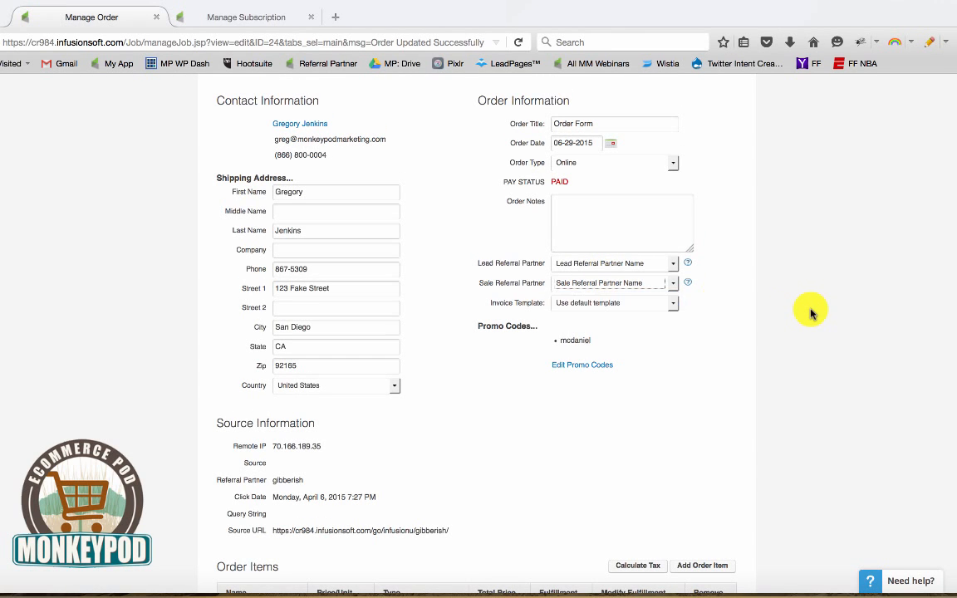
scroll(812, 314, "down", 15)
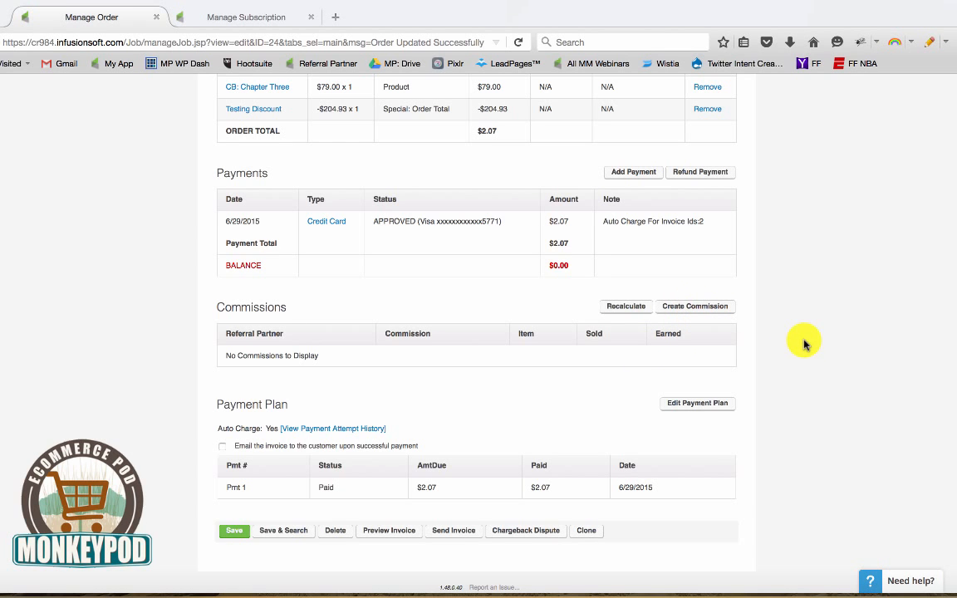
scroll(803, 344, "up", 15)
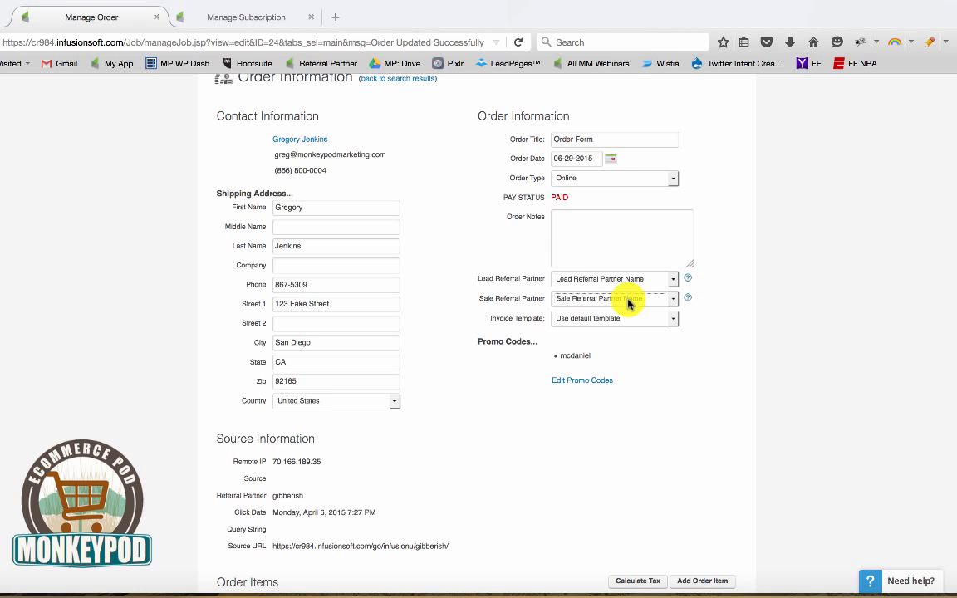
scroll(830, 391, "down", 12)
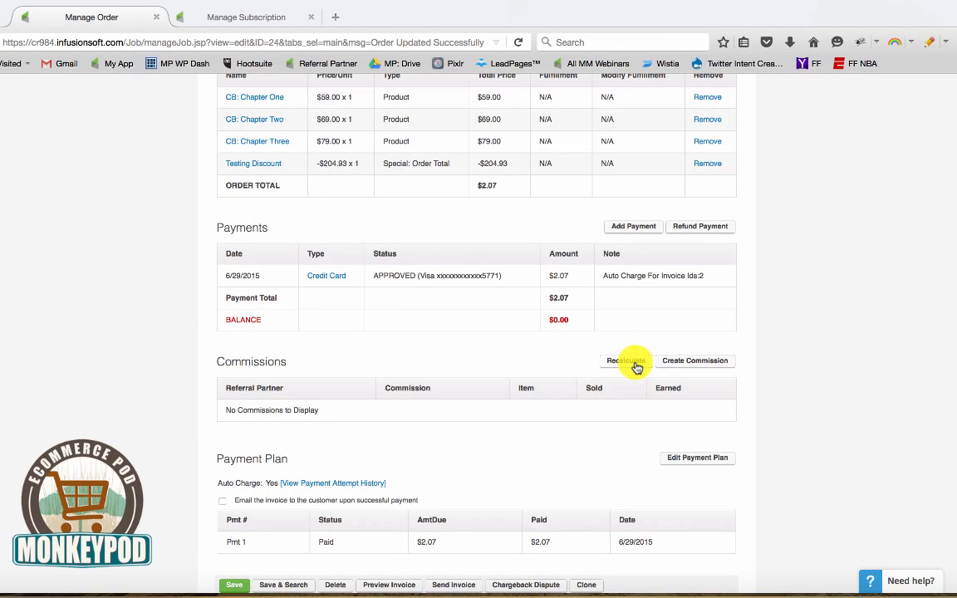
- View the form for emailing the order's invoice to the client, and return to the order record without sending
scroll(756, 355, "down", 1)
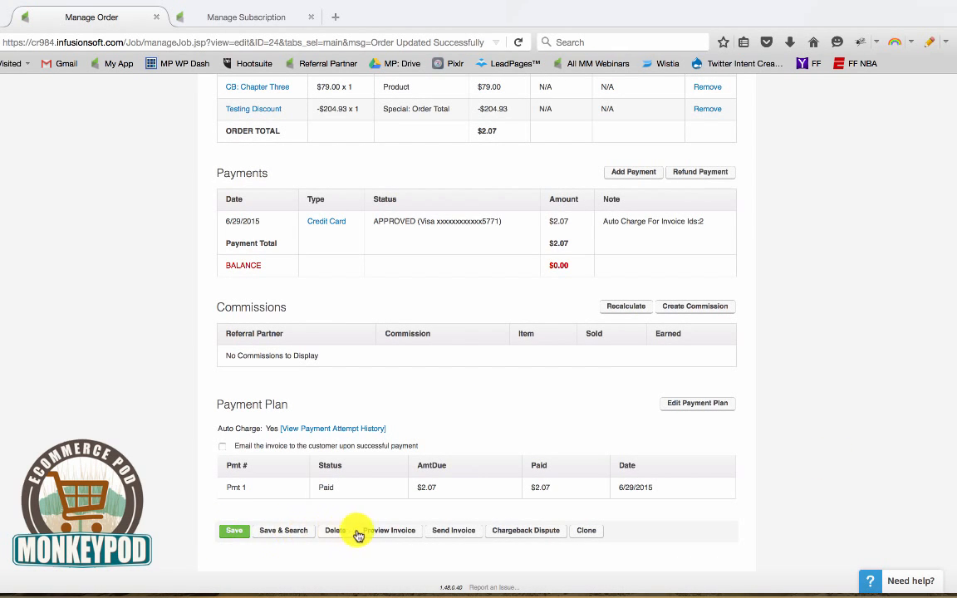
left_click(449, 532)
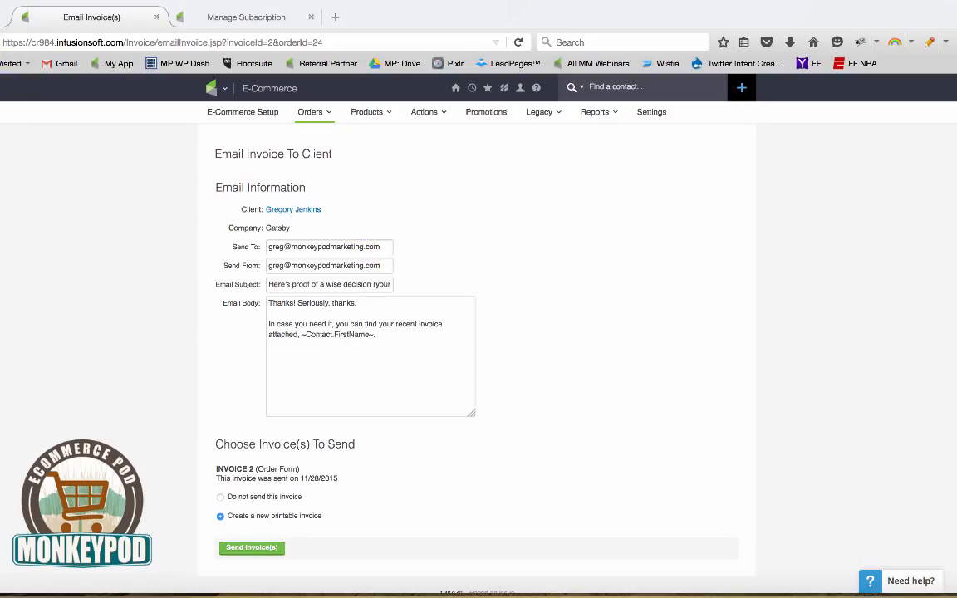
left_click(0, 41)
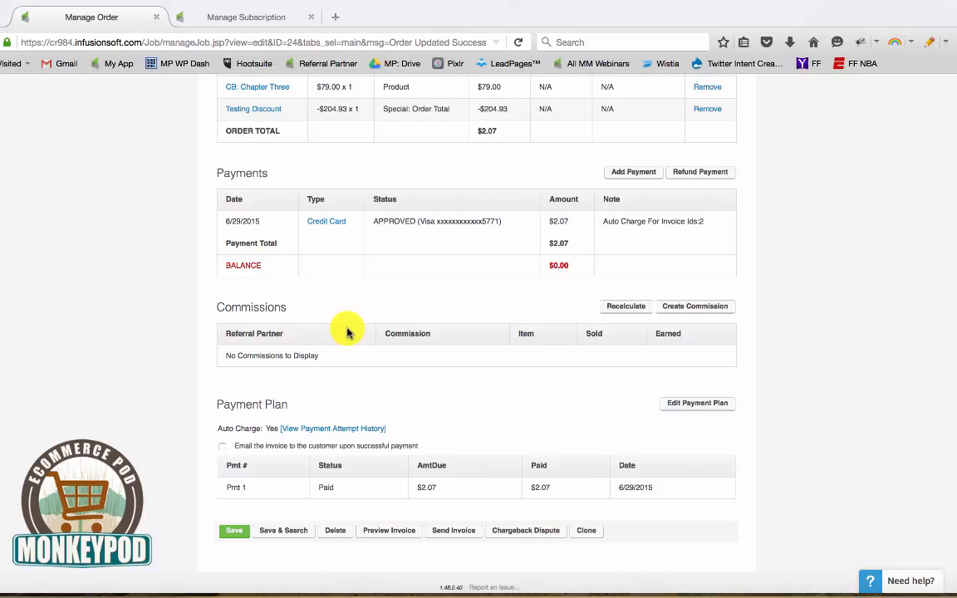
- Preview the order's invoice, view the PDF options for printing it, and close the preview without printing
left_click(397, 535)
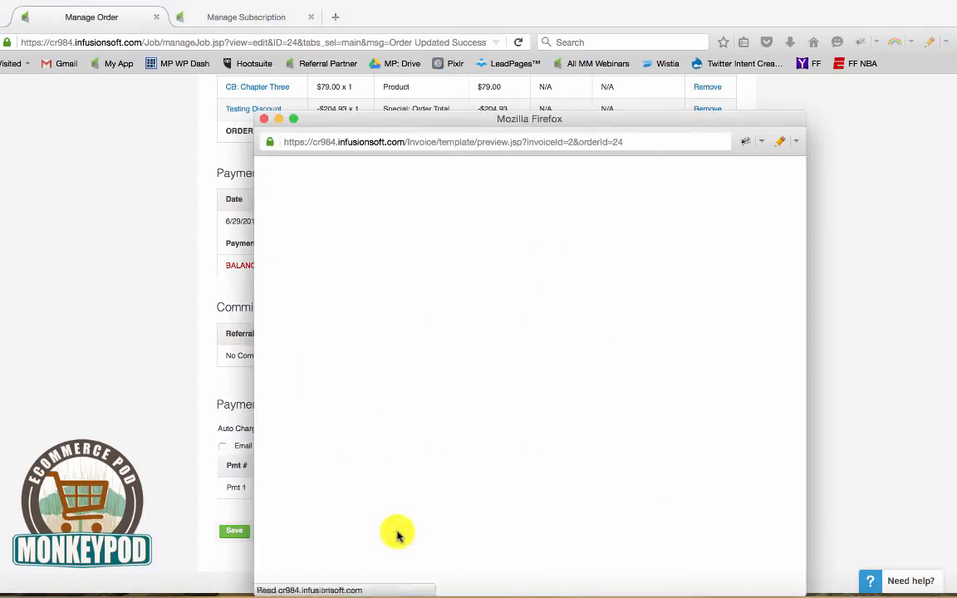
left_click_drag(498, 124, 468, 65)
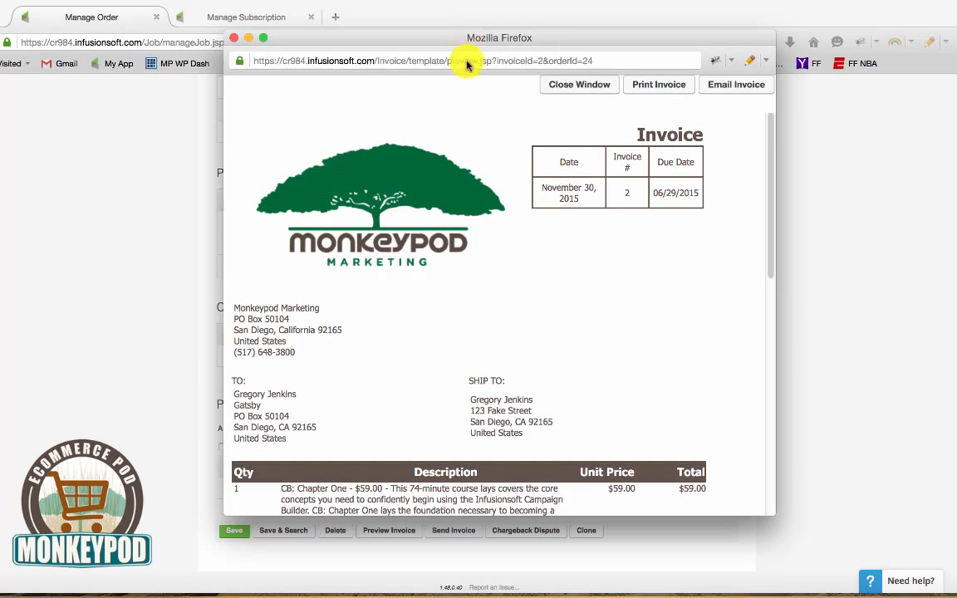
left_click(665, 86)
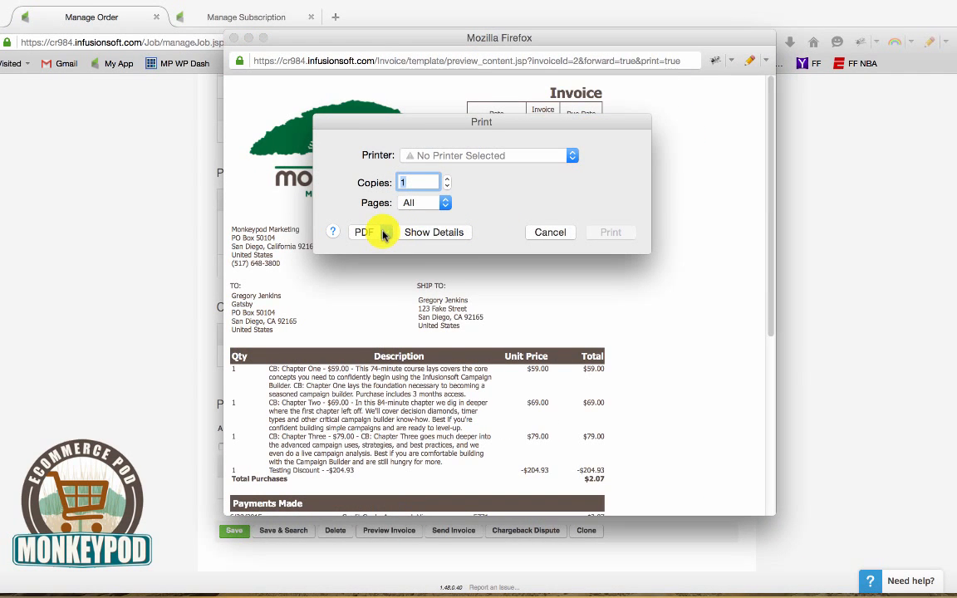
left_click(384, 233)
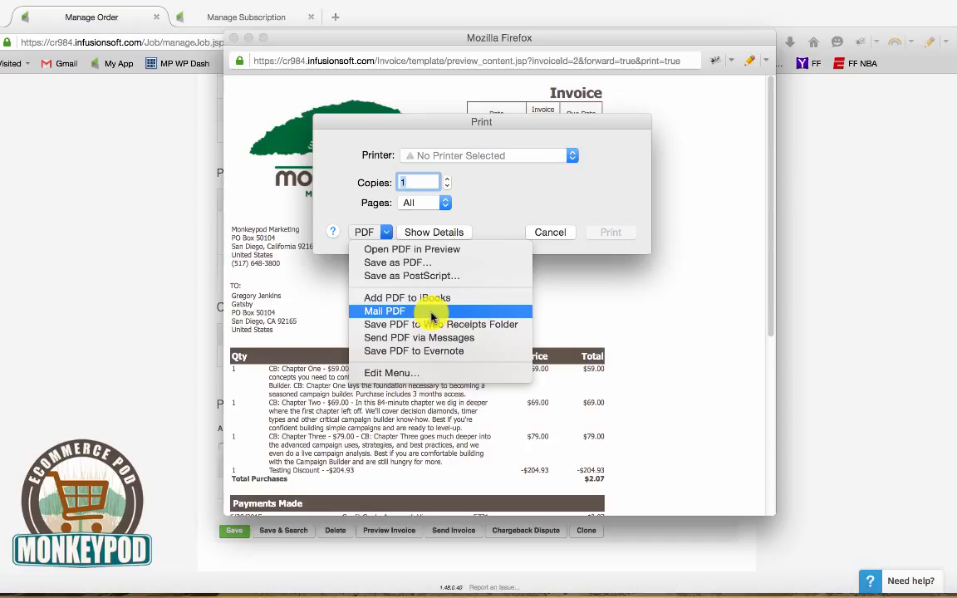
left_click(556, 234)
left_click(556, 236)
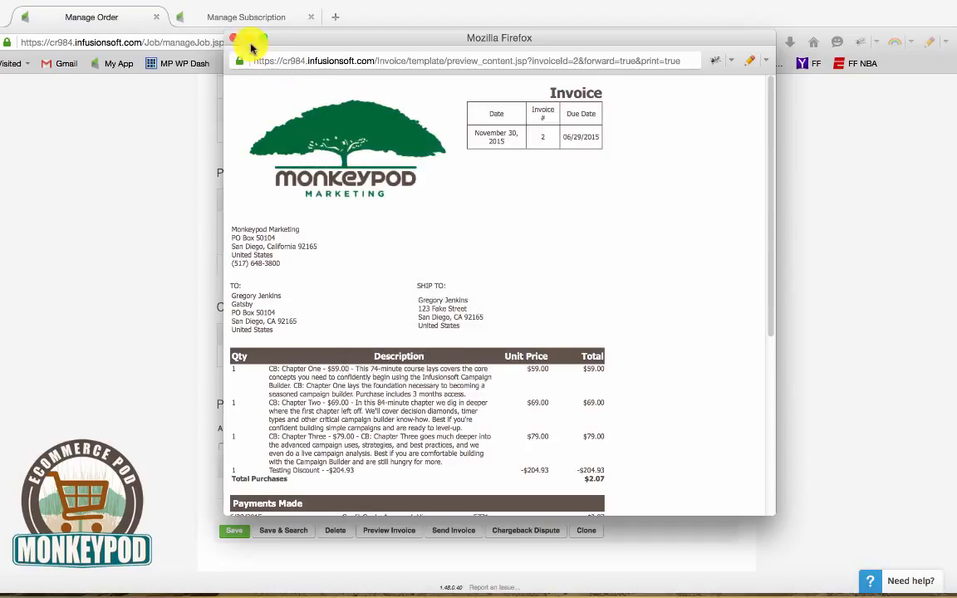
left_click(233, 38)
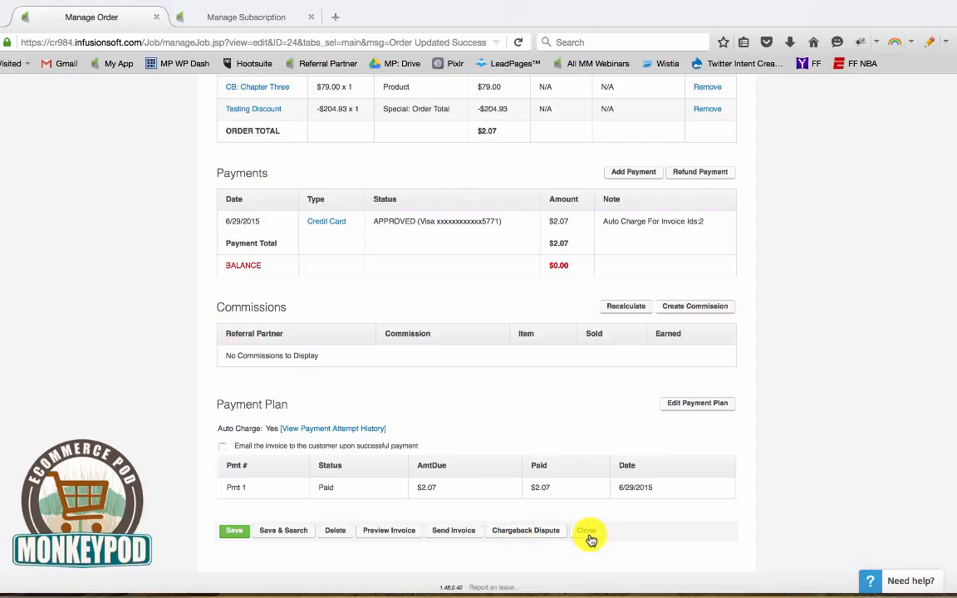
- Review the order's chargeback dispute report in a widened window with the merchant details box enlarged, and close the report
left_click(525, 531)
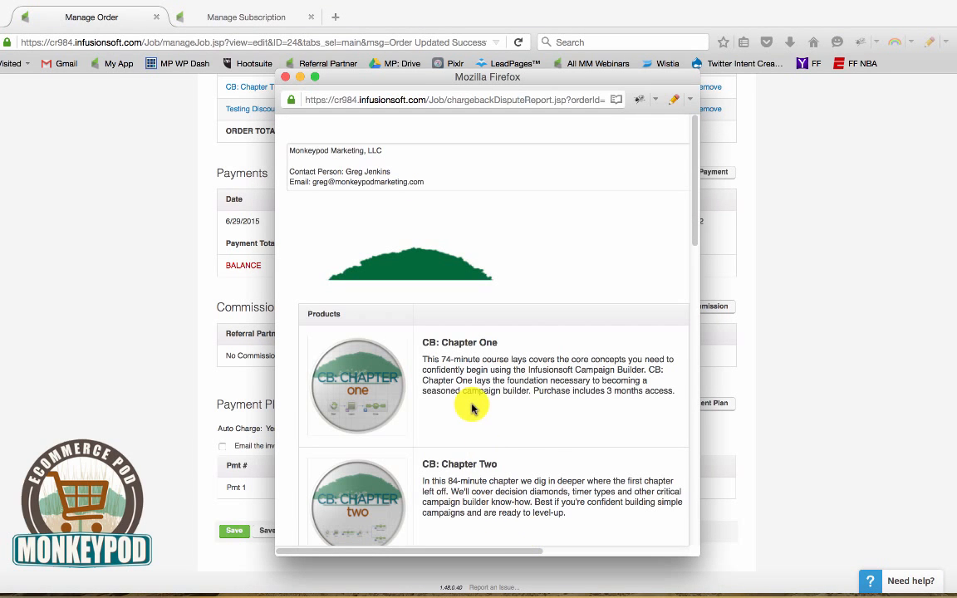
left_click_drag(700, 337, 925, 336)
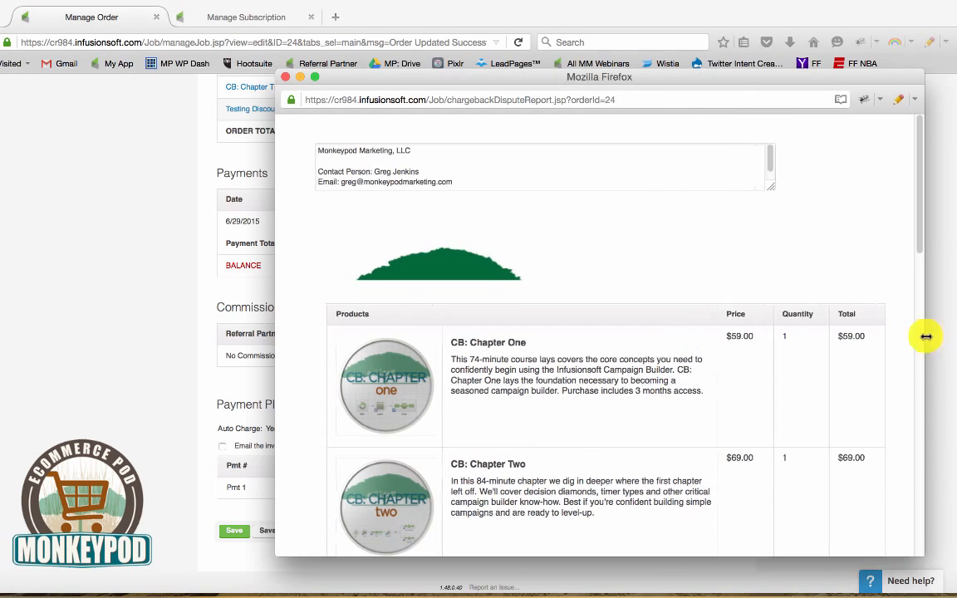
scroll(765, 357, "down", 15)
scroll(765, 356, "down", 5)
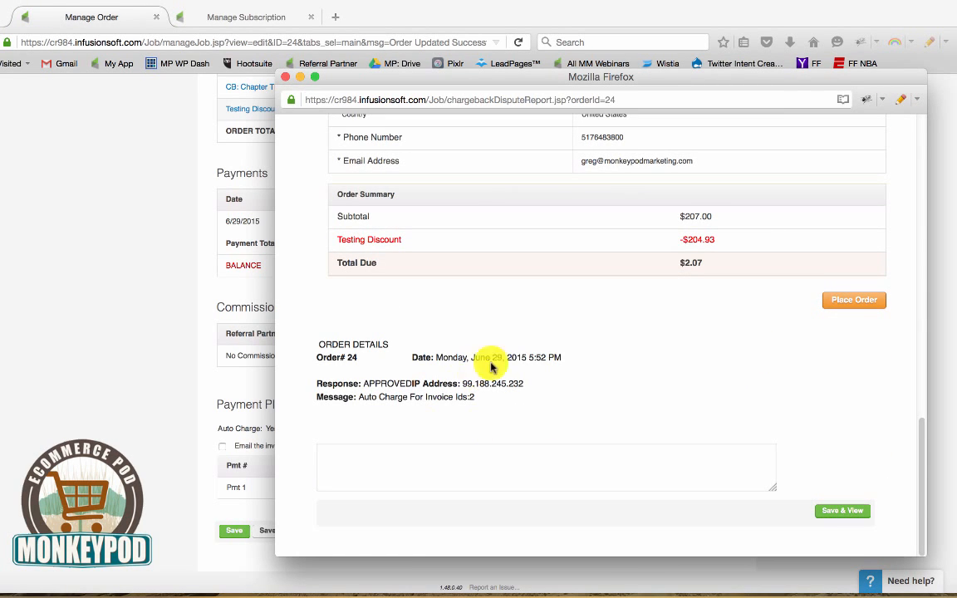
scroll(524, 379, "up", 10)
scroll(527, 379, "up", 5)
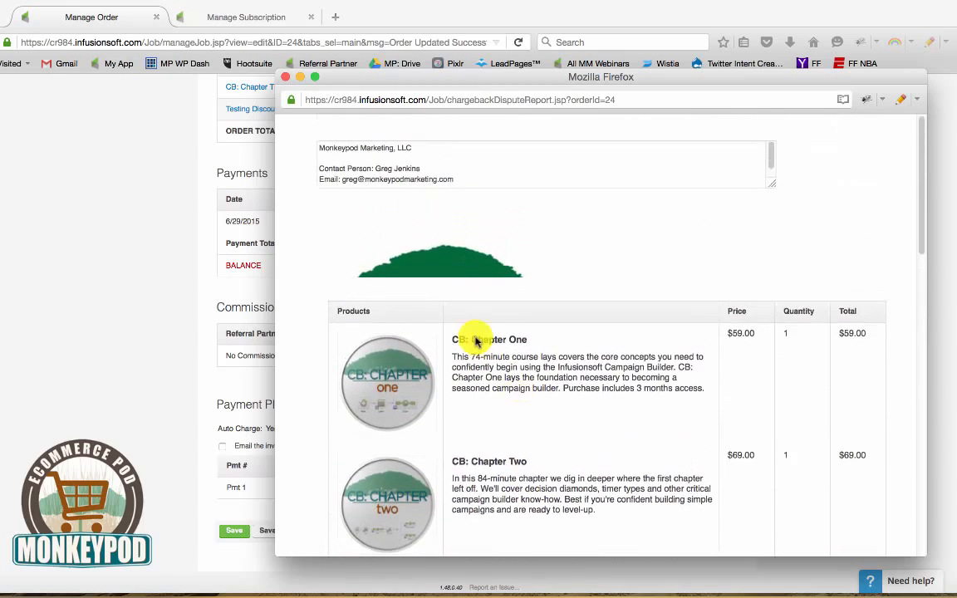
left_click_drag(772, 241, 772, 288)
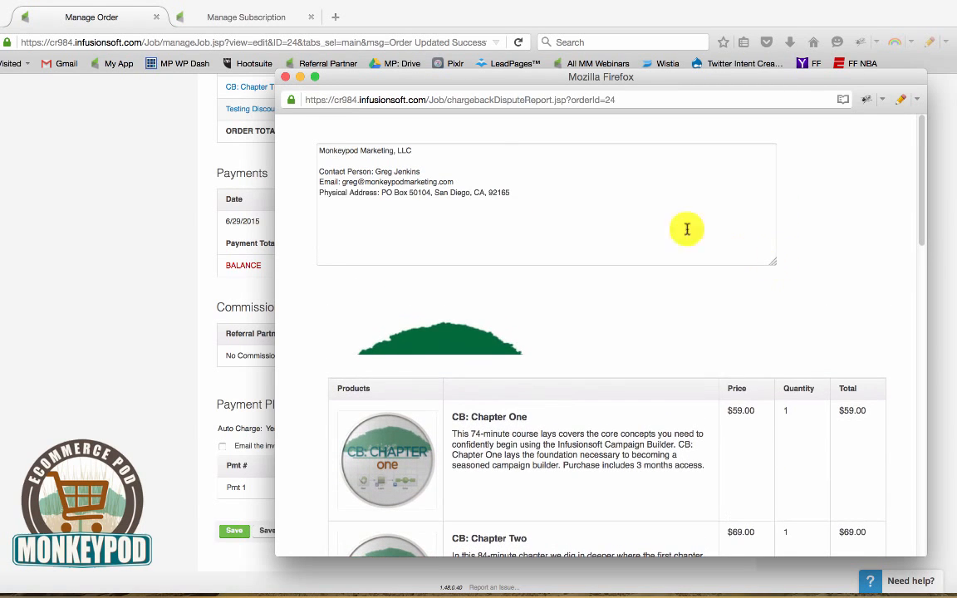
left_click(285, 78)
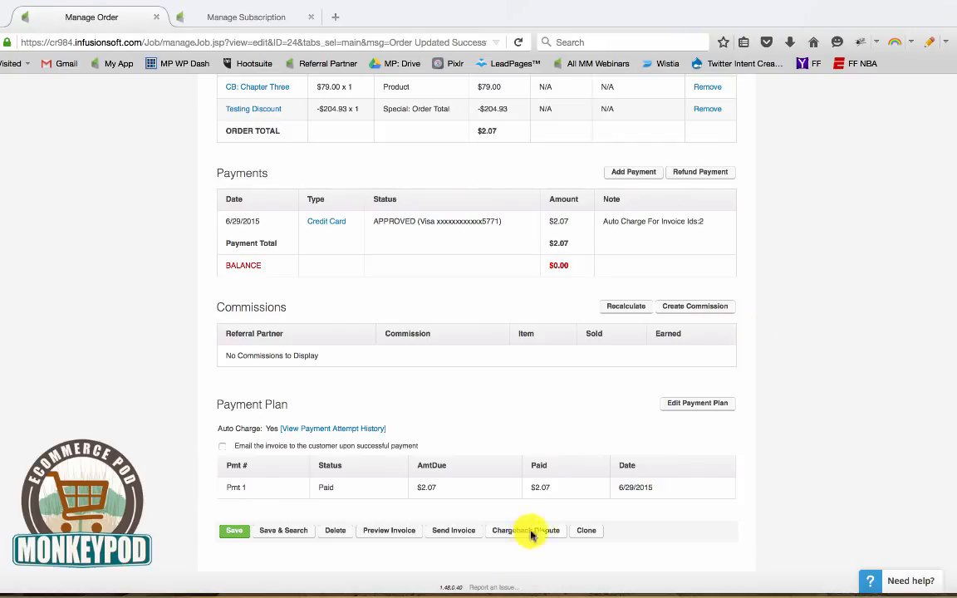
- Close the order record and examine the subscription's Current Status section, including its status options, End Date and Reason Stopped fields
left_click(156, 18)
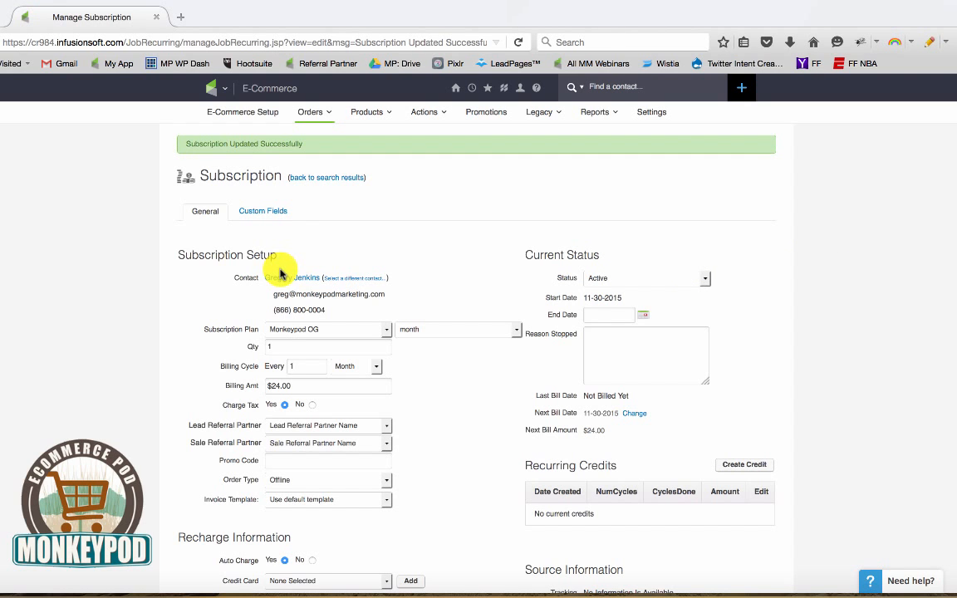
scroll(293, 283, "down", 3)
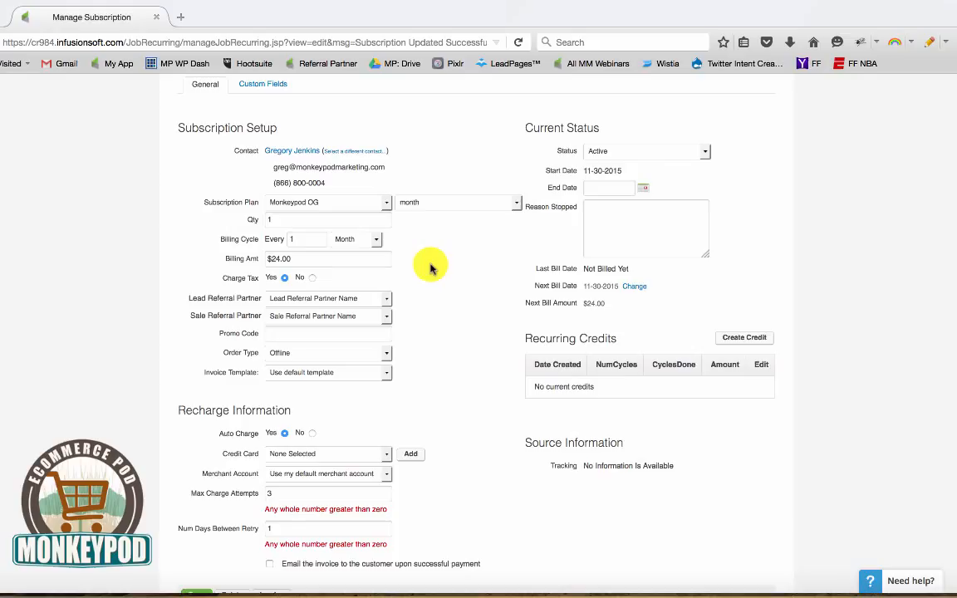
left_click(637, 150)
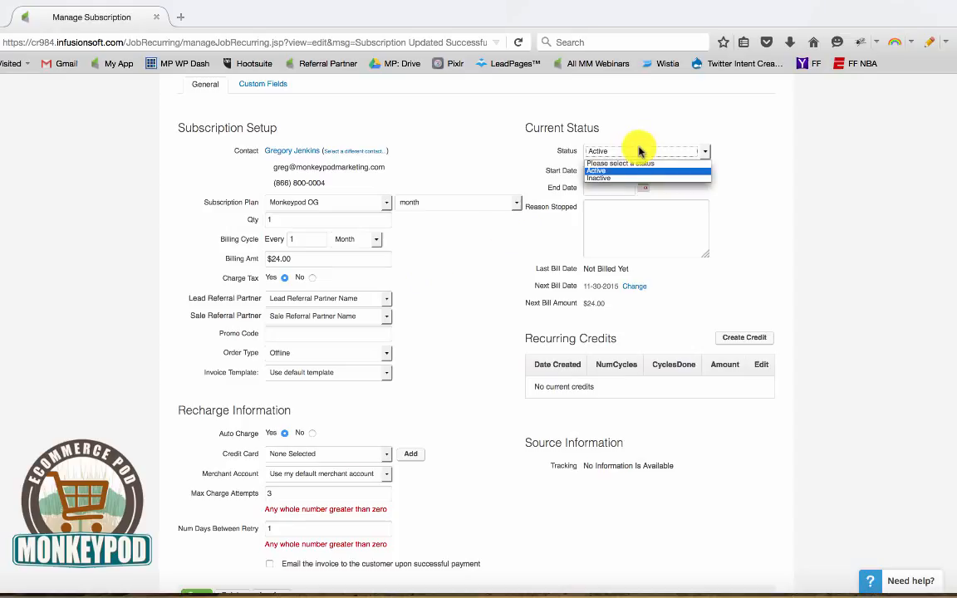
left_click(736, 154)
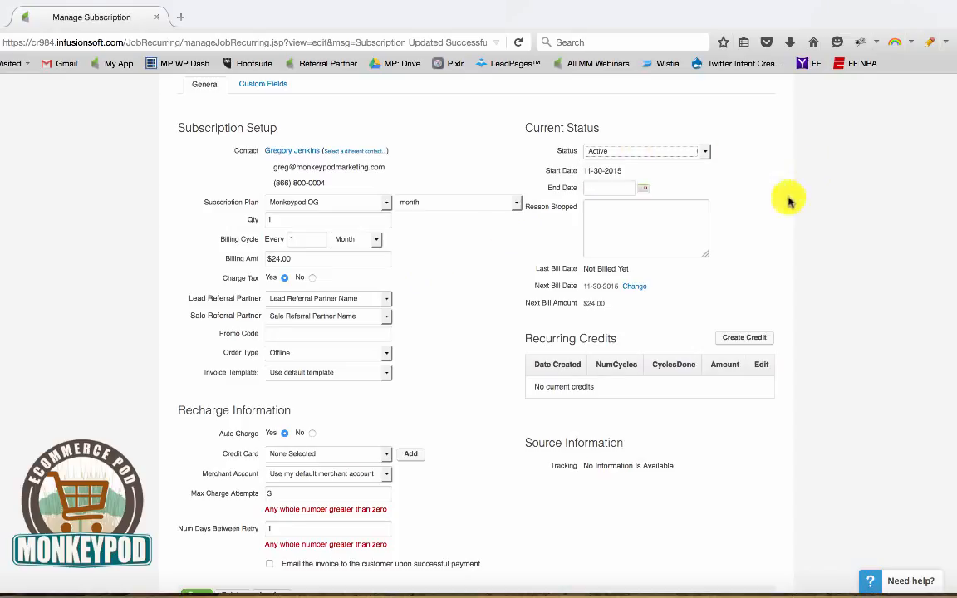
left_click(611, 187)
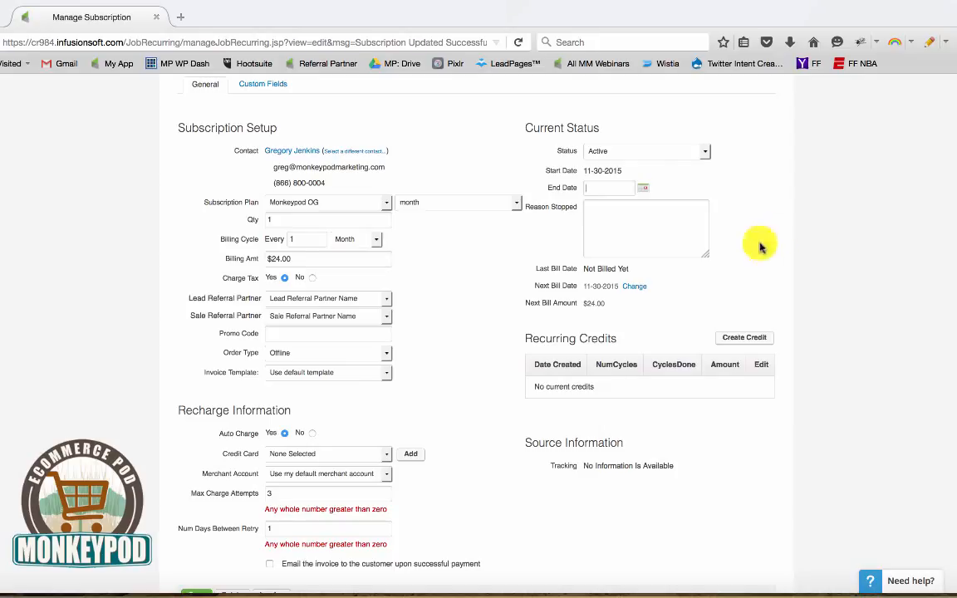
left_click(677, 242)
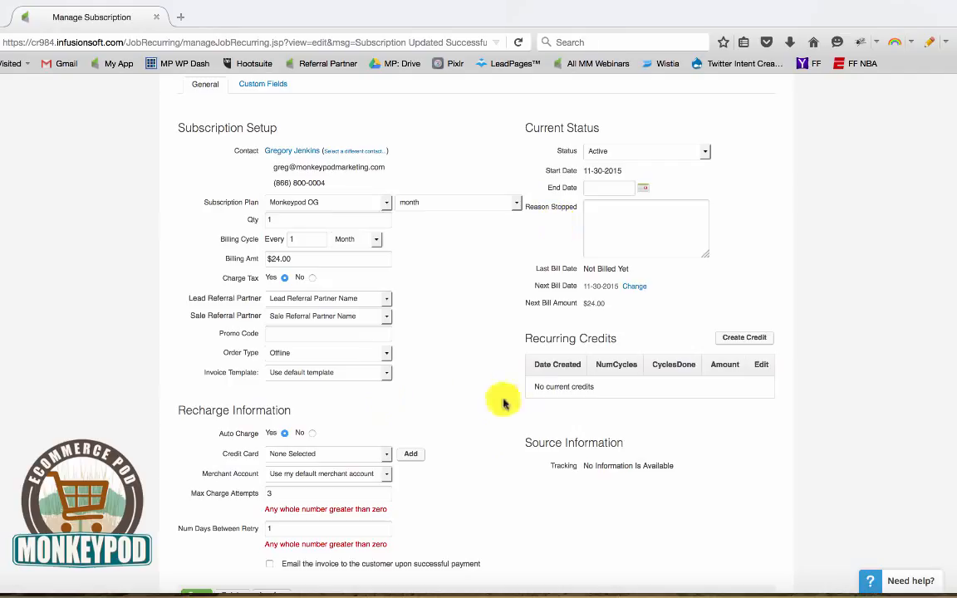
- View the available subscription plans, plan frequencies and billing cycle units in Subscription Setup, keeping the current selections
left_click(314, 206)
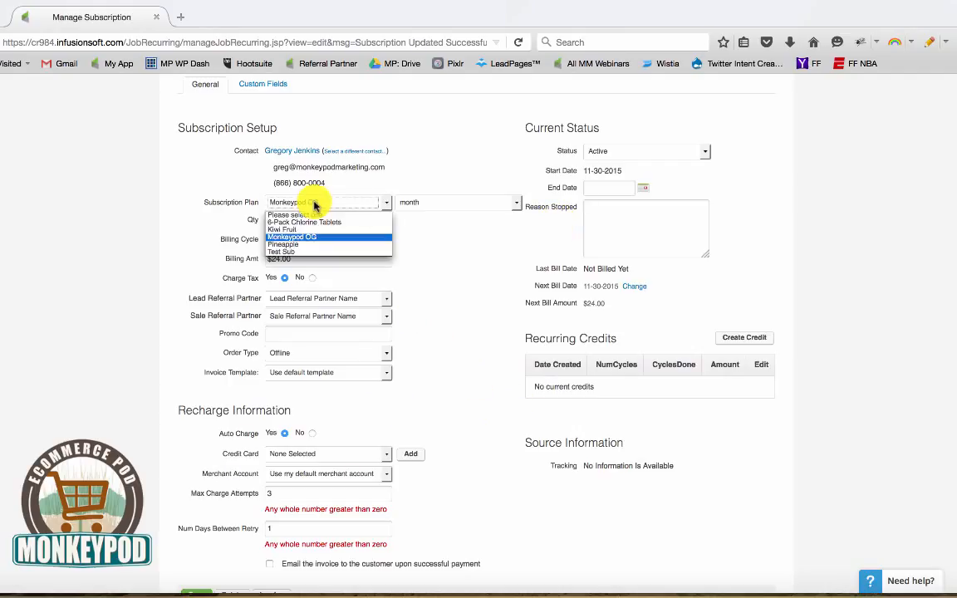
left_click(384, 238)
left_click(428, 202)
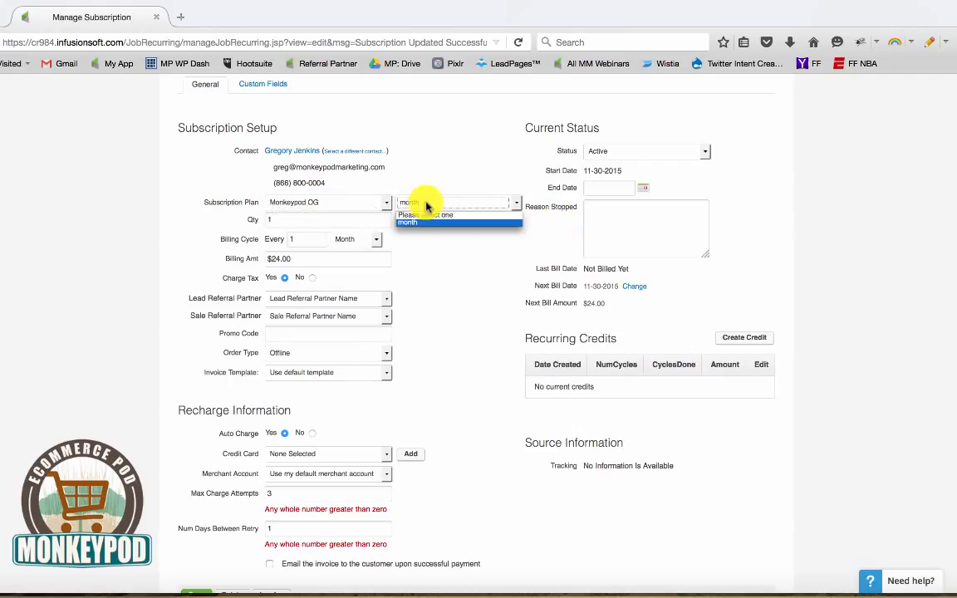
left_click(437, 217)
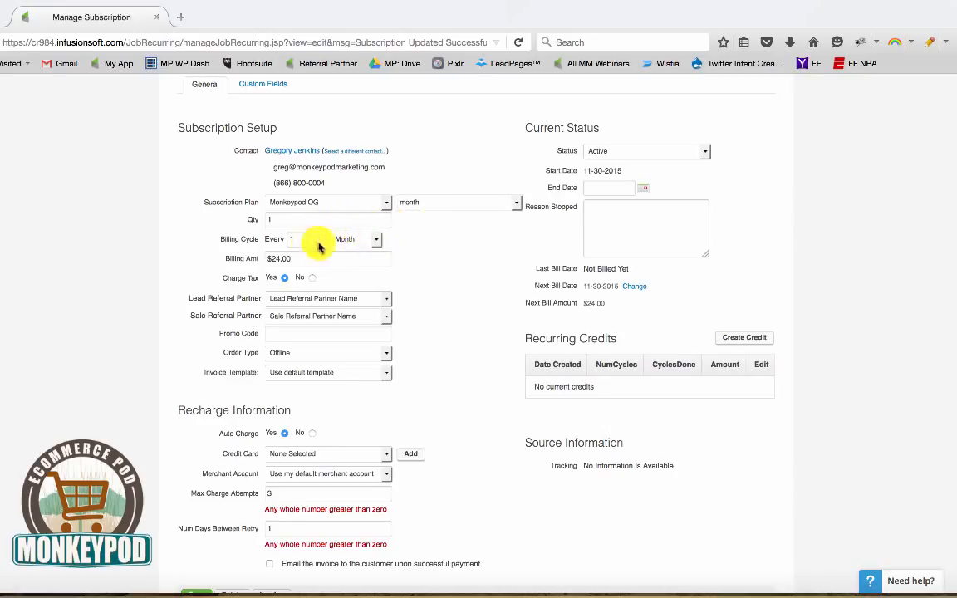
left_click(355, 241)
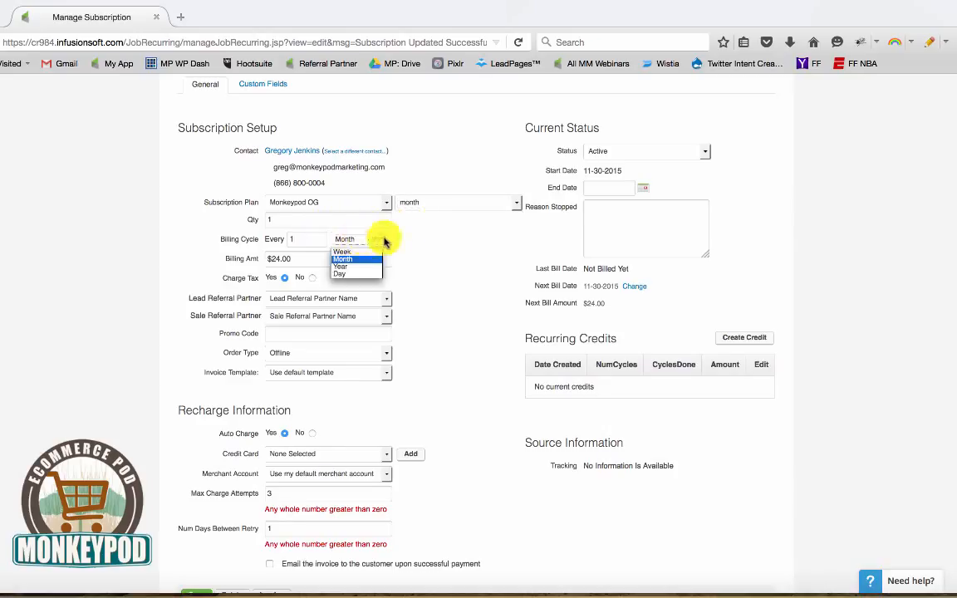
left_click(407, 240)
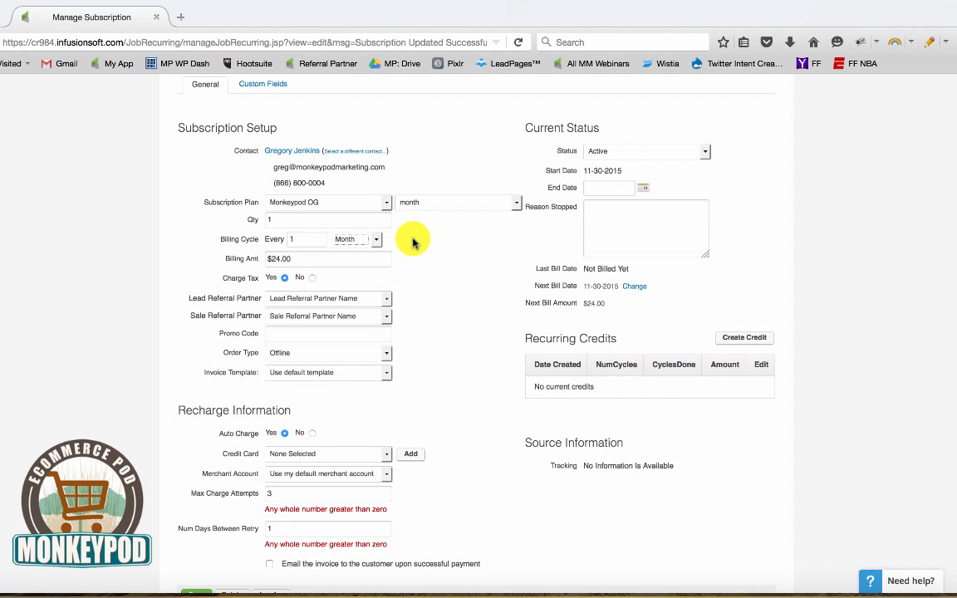
- Examine the subscription's referral partner, promo code, order type and invoice template fields without changing them
scroll(425, 263, "down", 2)
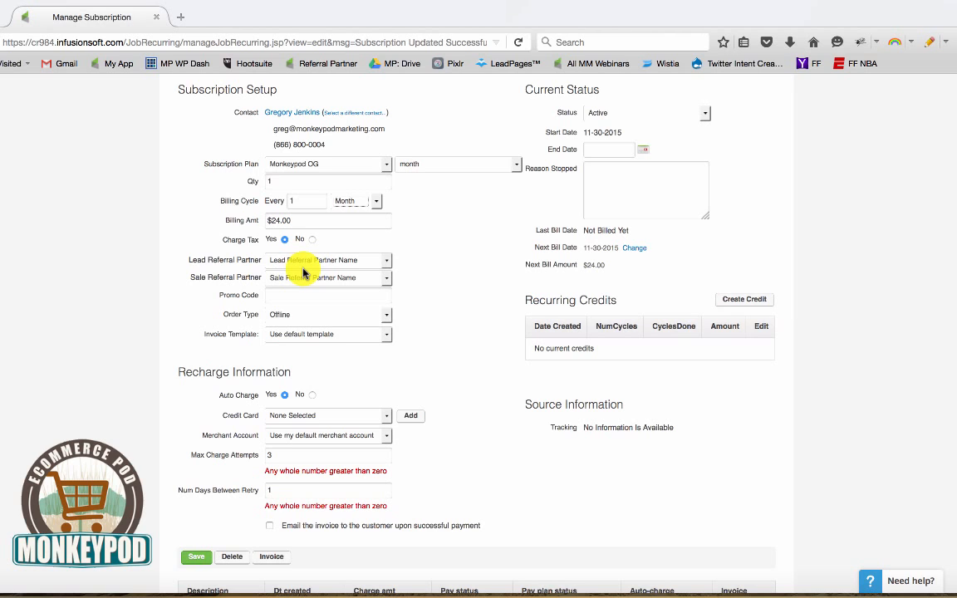
scroll(319, 301, "down", 1)
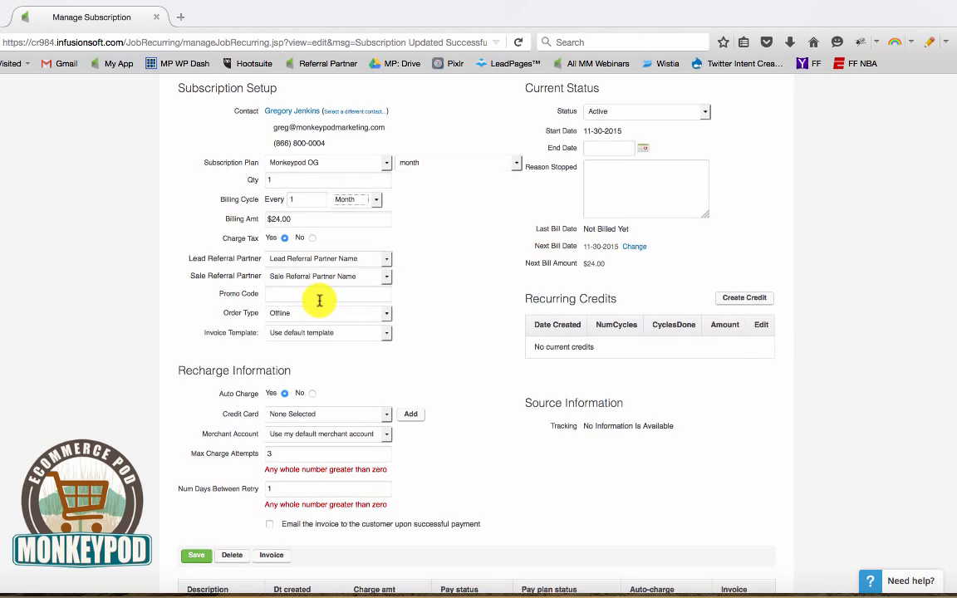
scroll(319, 301, "down", 2)
left_click(297, 280)
left_click(415, 287)
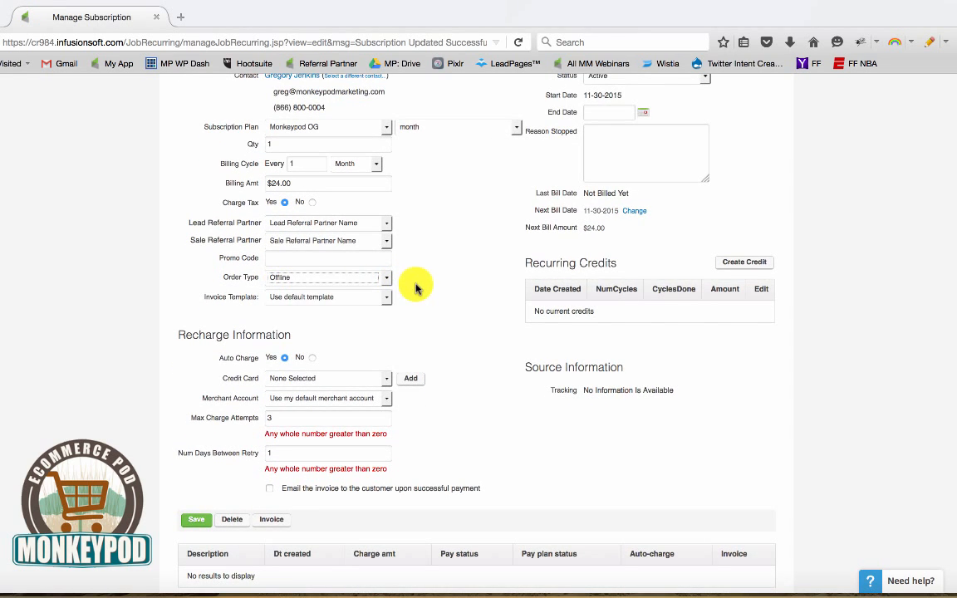
left_click(378, 297)
left_click(449, 301)
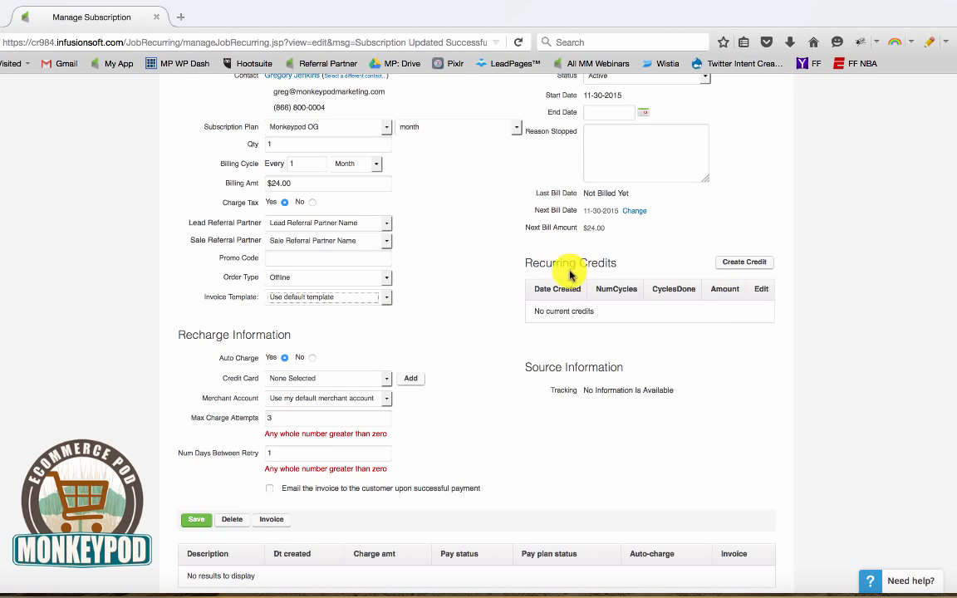
- In Recharge Information, assign the saved Visa card to the subscription and set the merchant account to Infusionsoft Payments
scroll(592, 287, "up", 4)
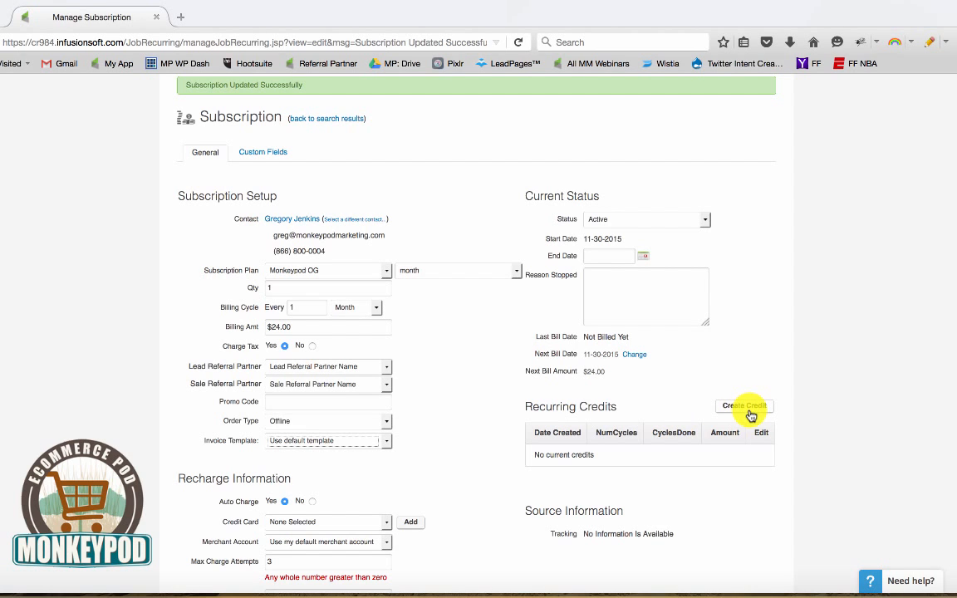
scroll(749, 414, "down", 2)
scroll(749, 414, "down", 3)
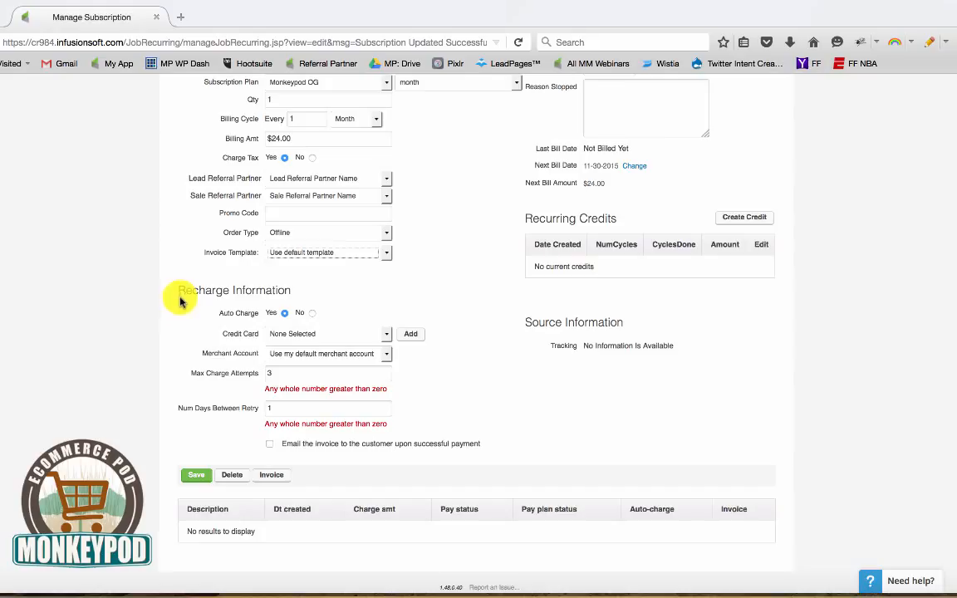
left_click(285, 332)
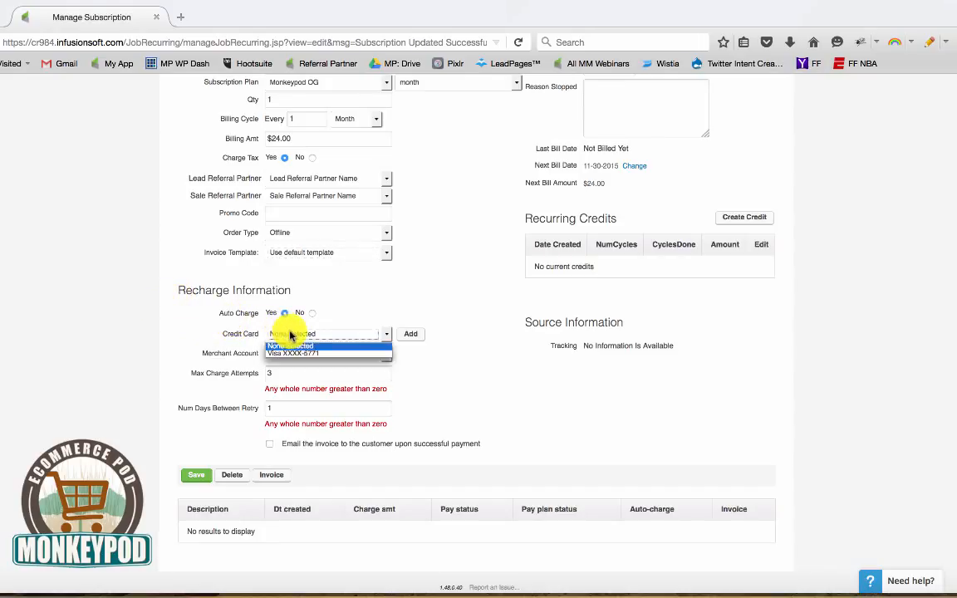
left_click(307, 355)
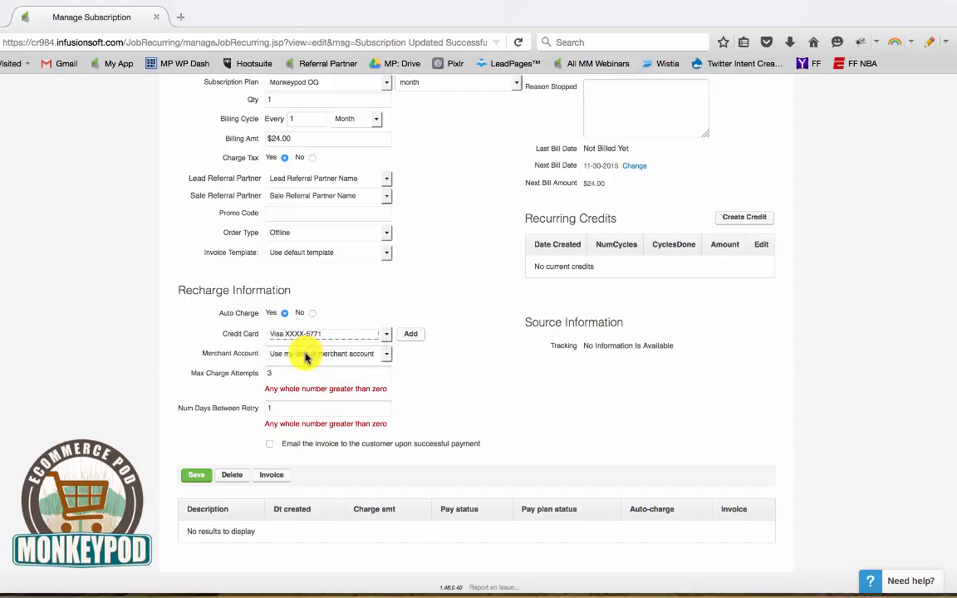
left_click(309, 355)
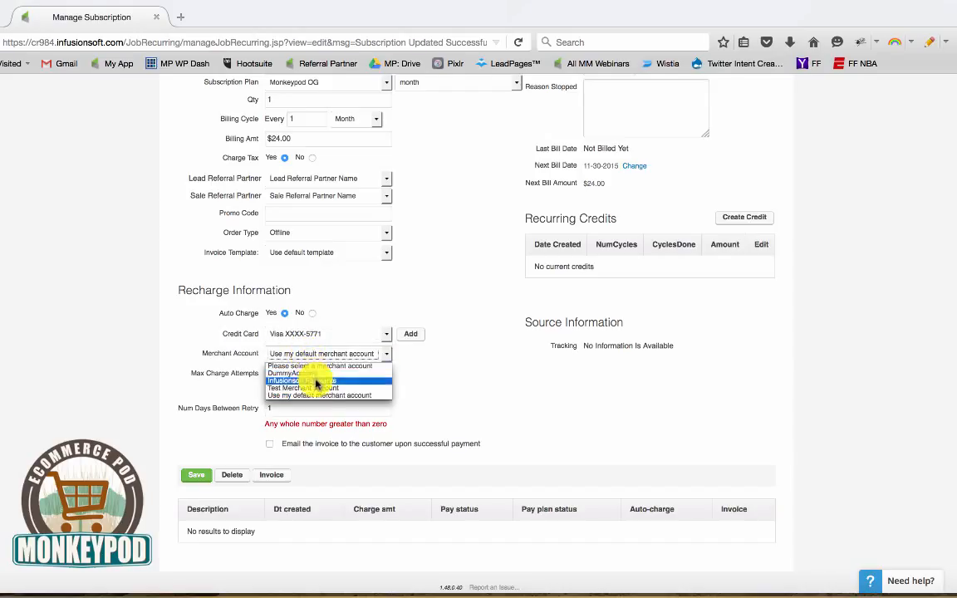
left_click(314, 380)
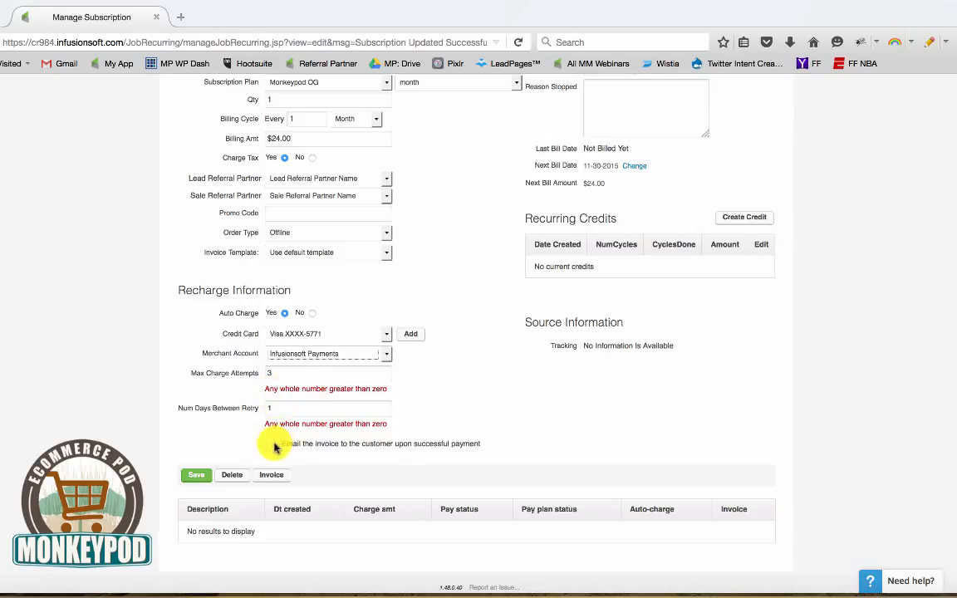
- Enable emailing the invoice to the customer upon successful payment
left_click(396, 446)
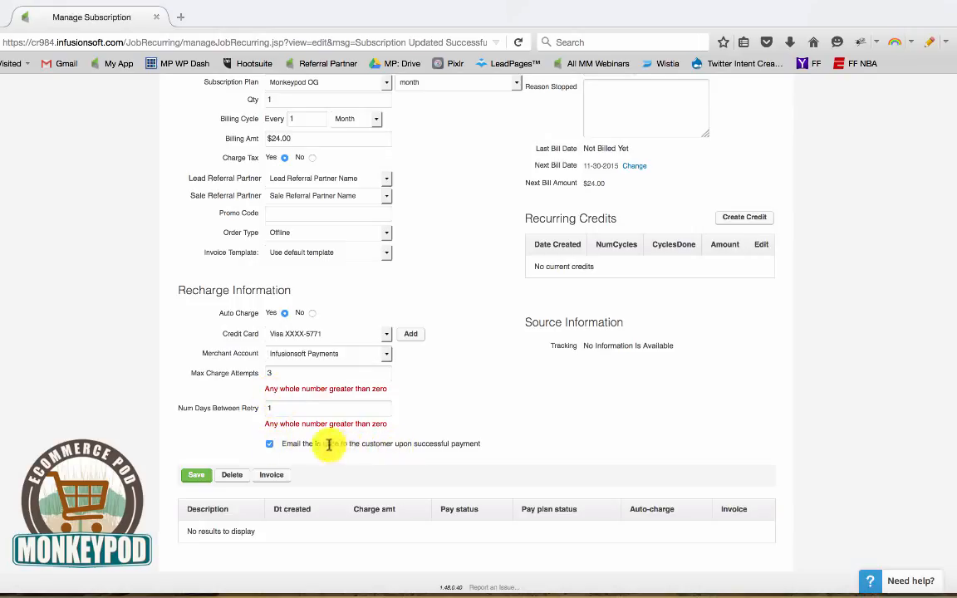
left_click_drag(299, 444, 487, 453)
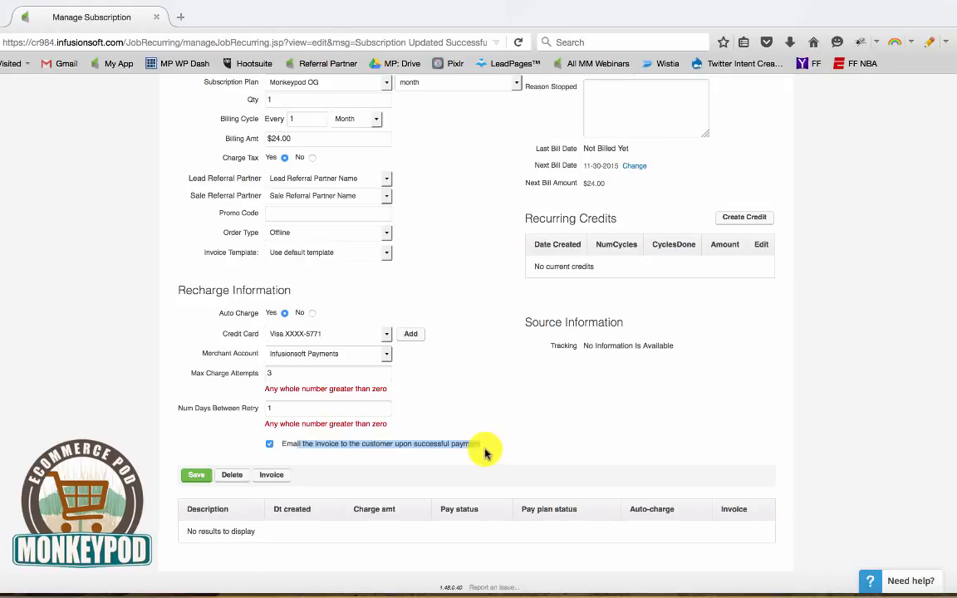
left_click(487, 453)
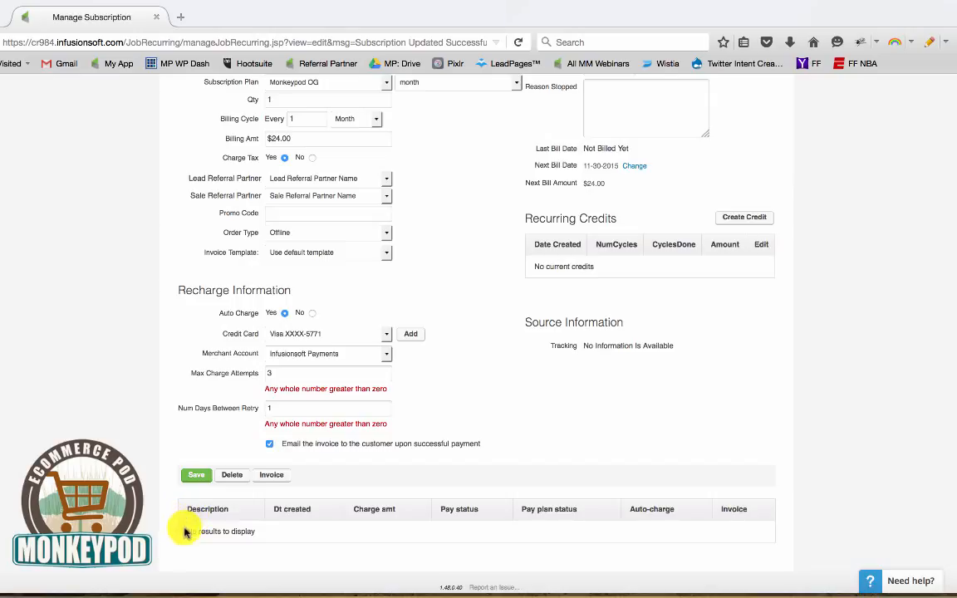
- Examine the subscription's charge history table together with its billing setup, Recurring Credits section and record actions
left_click_drag(189, 530, 285, 542)
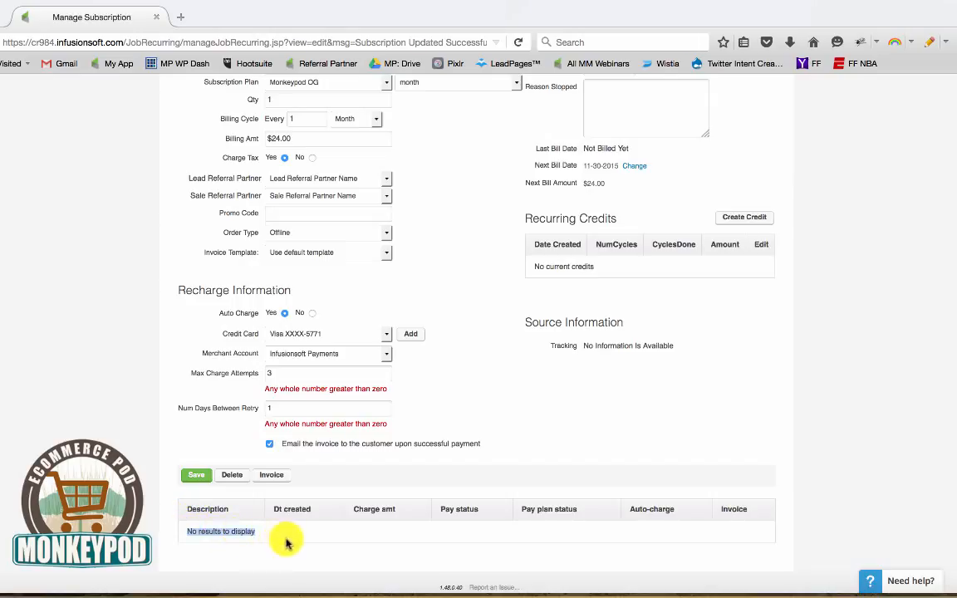
left_click(738, 537)
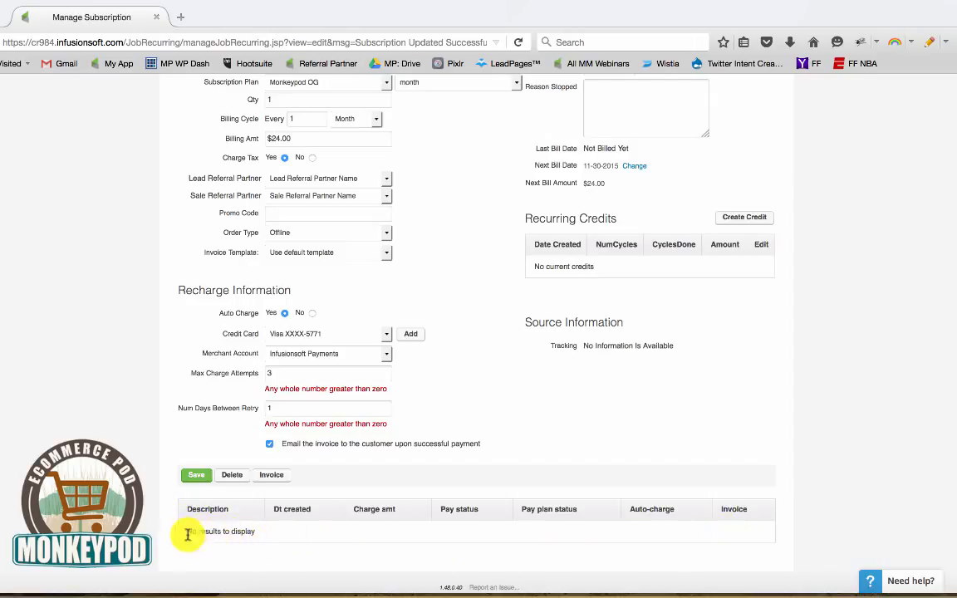
scroll(358, 443, "up", 2)
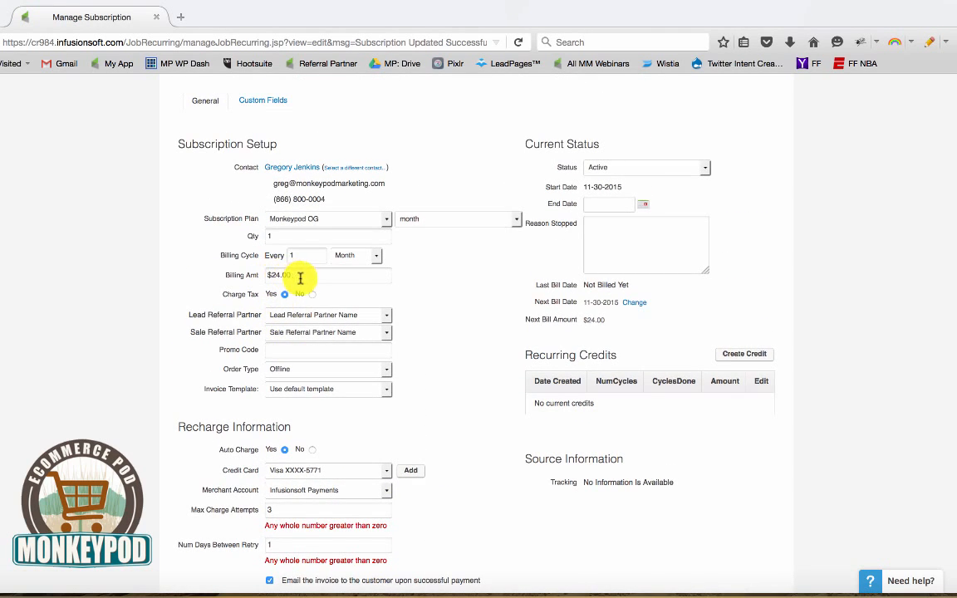
scroll(363, 432, "down", 2)
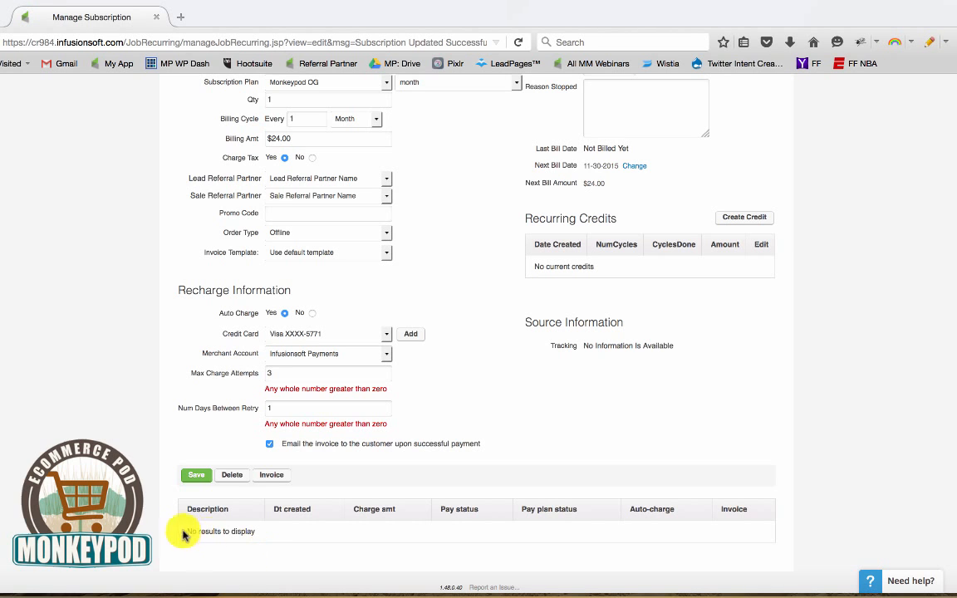
scroll(214, 374, "up", 3)
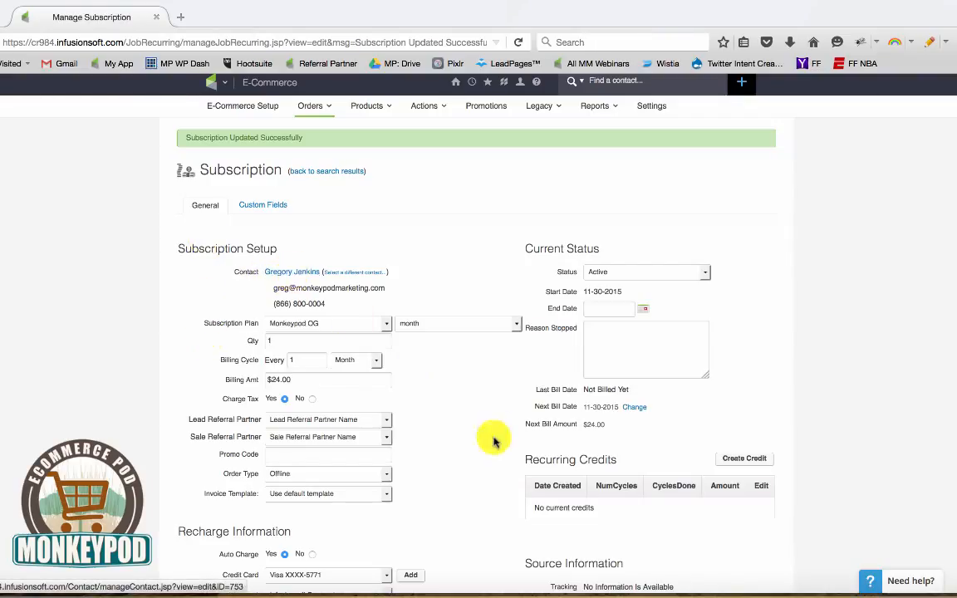
scroll(492, 438, "down", 5)
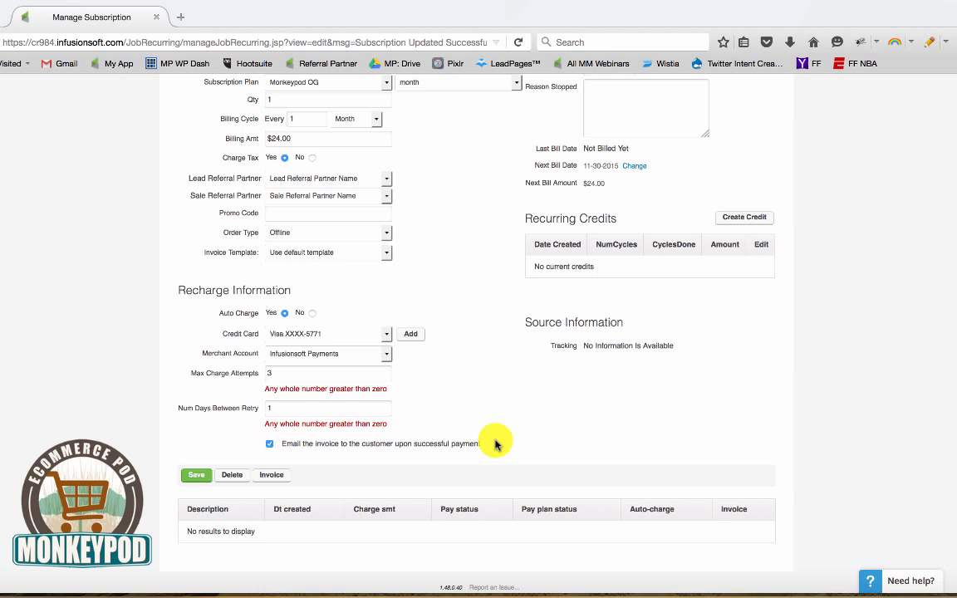
scroll(497, 441, "up", 4)
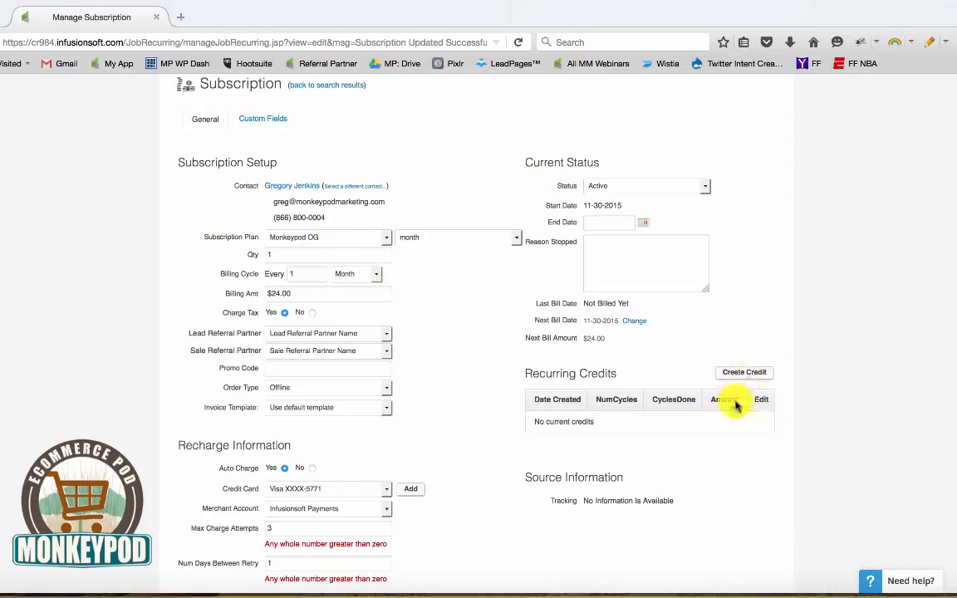
scroll(713, 419, "down", 3)
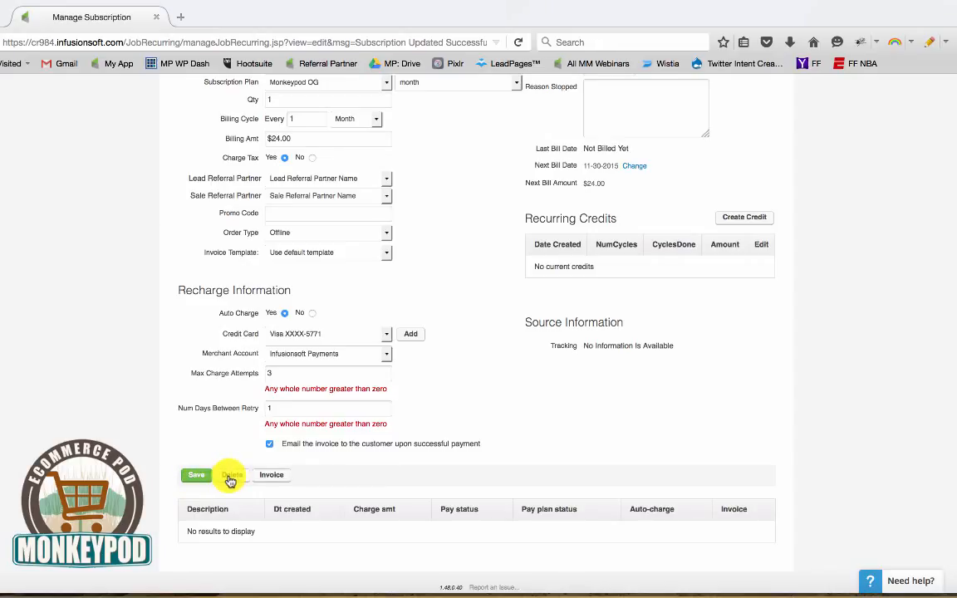
- View the subscription's status options in Current Status and keep it Active
scroll(512, 468, "up", 3)
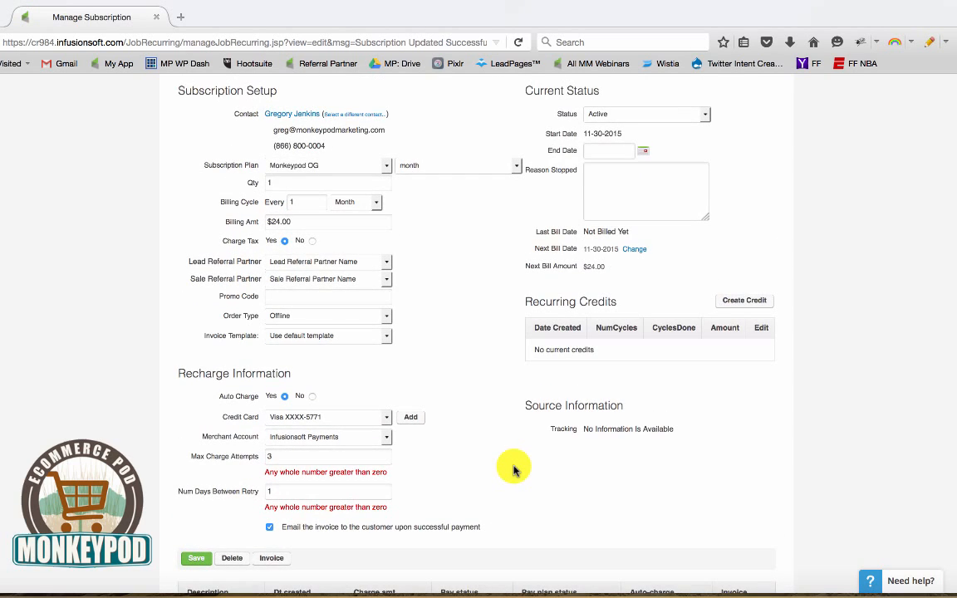
left_click(615, 122)
left_click(600, 134)
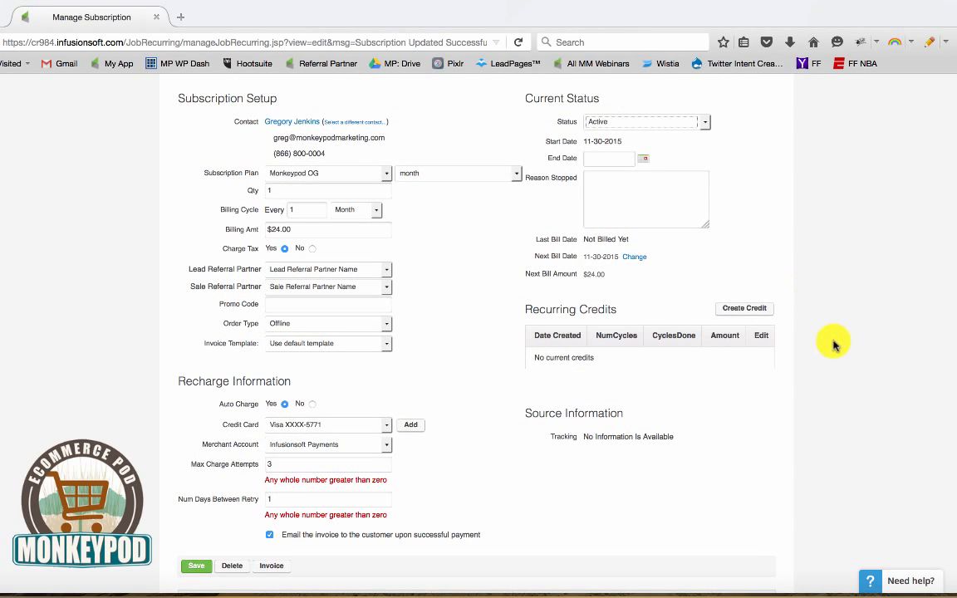
- Examine the subscription's custom fields, compare them with the general details, and return to the general details
scroll(847, 380, "up", 3)
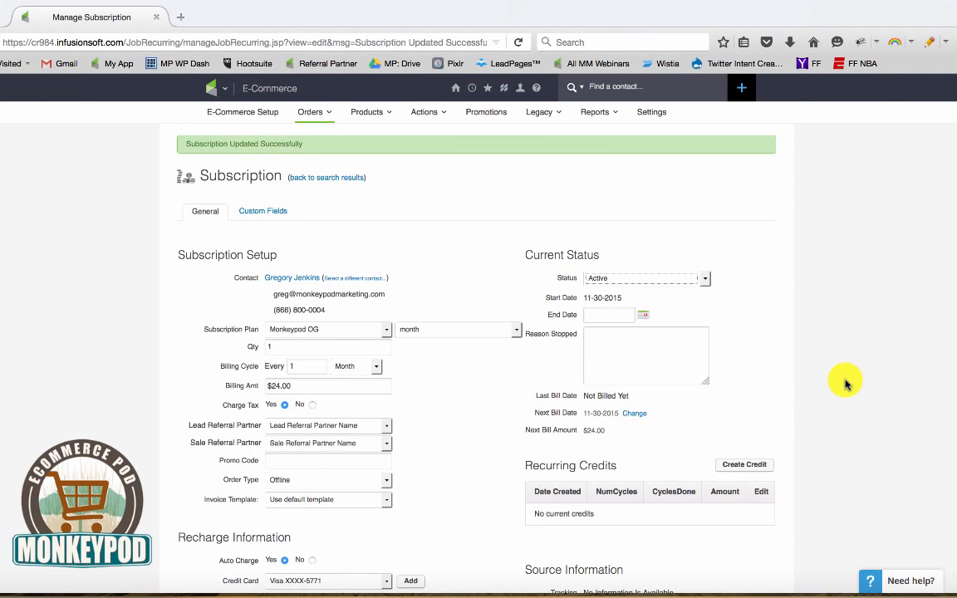
left_click(257, 211)
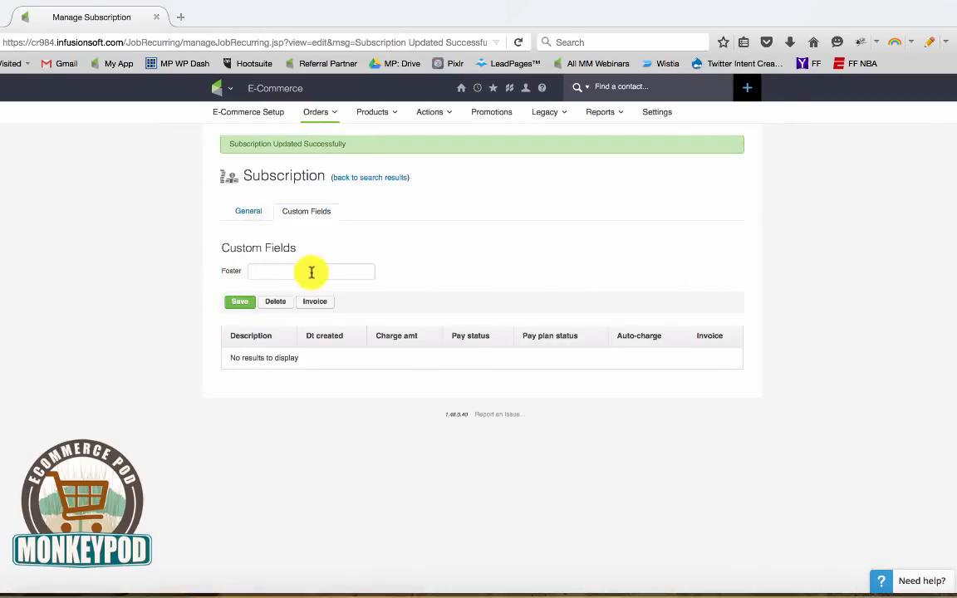
left_click(252, 214)
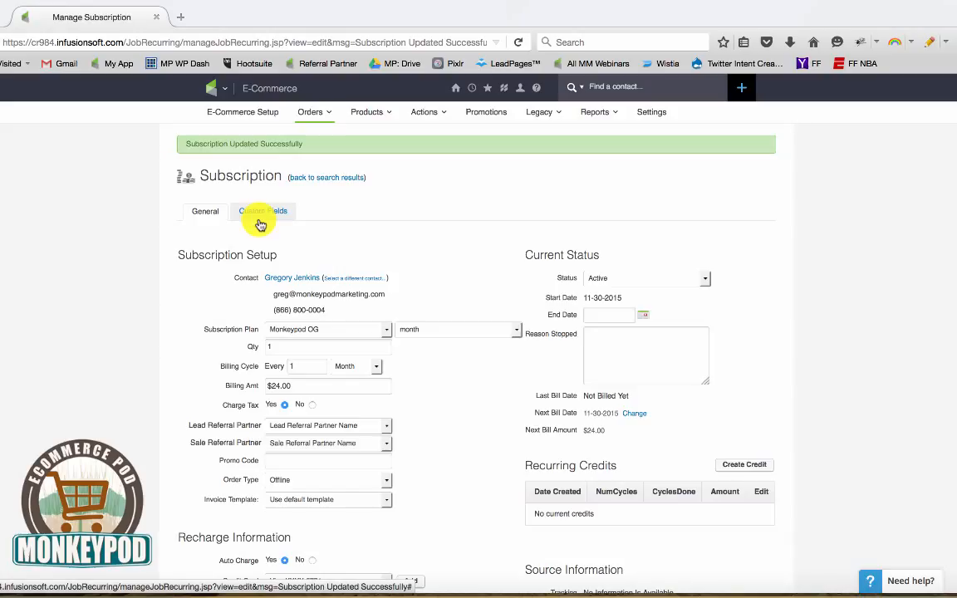
left_click(273, 214)
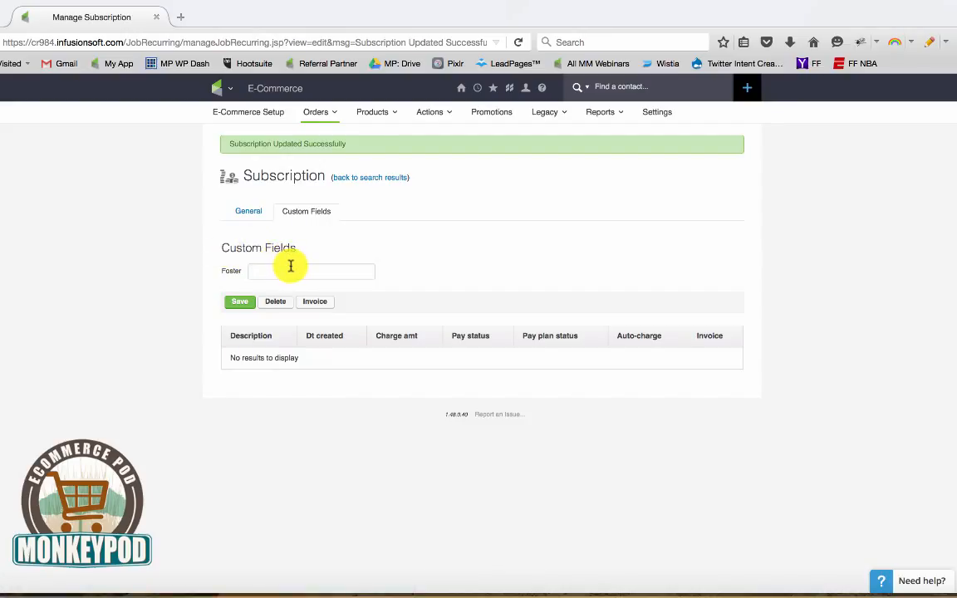
left_click(247, 216)
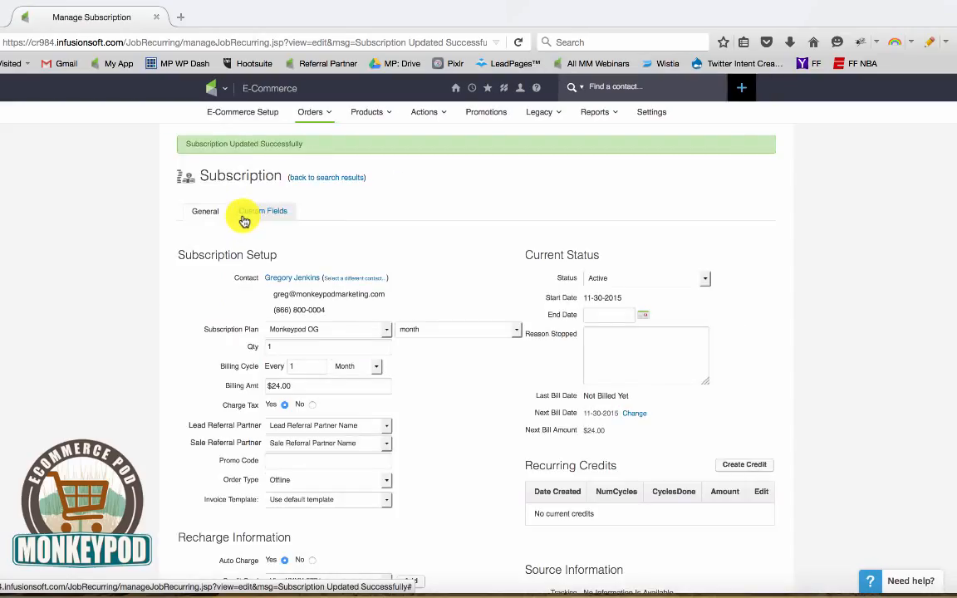